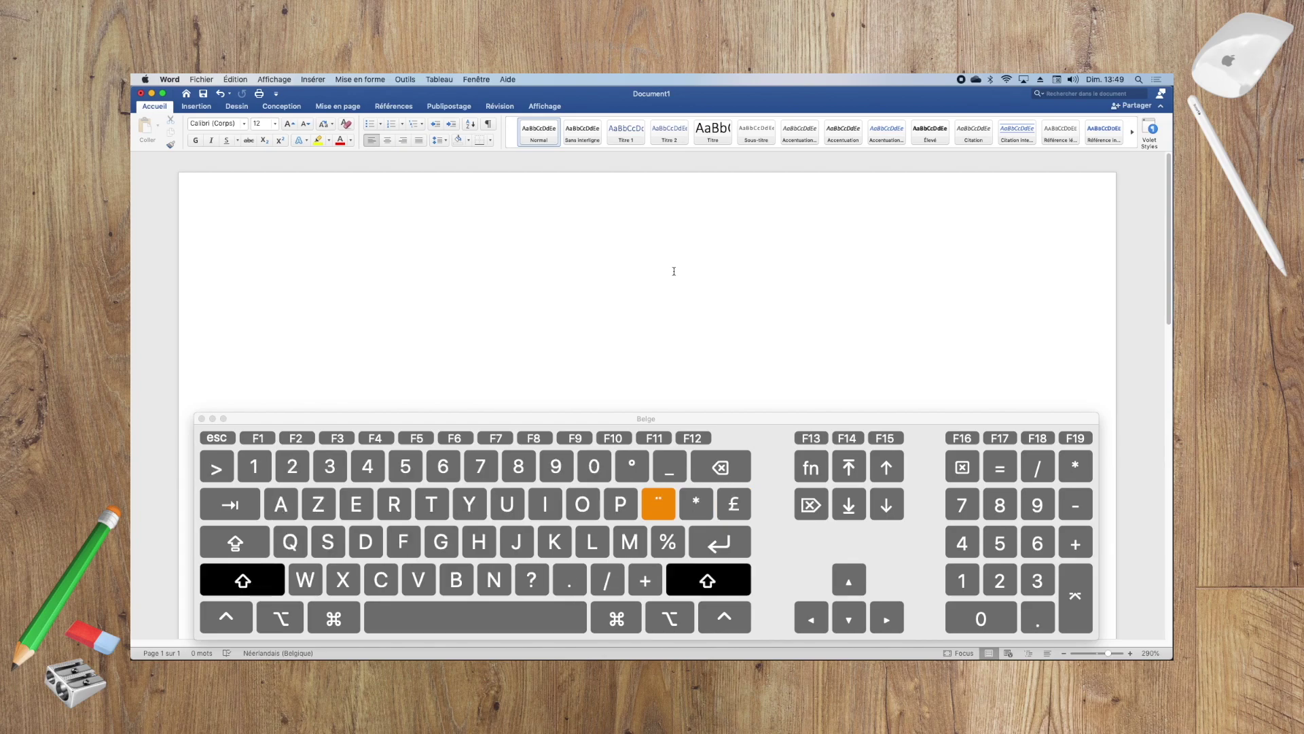
# Step: Write the title "Chien guide d'aveugle" and the paragraph "Certaines personnes aveugles ou malvoyantes ont un chien guide d'aveugle. Ce chien est plus qu'un animal de compagnie !"
pyautogui.write('Chien')
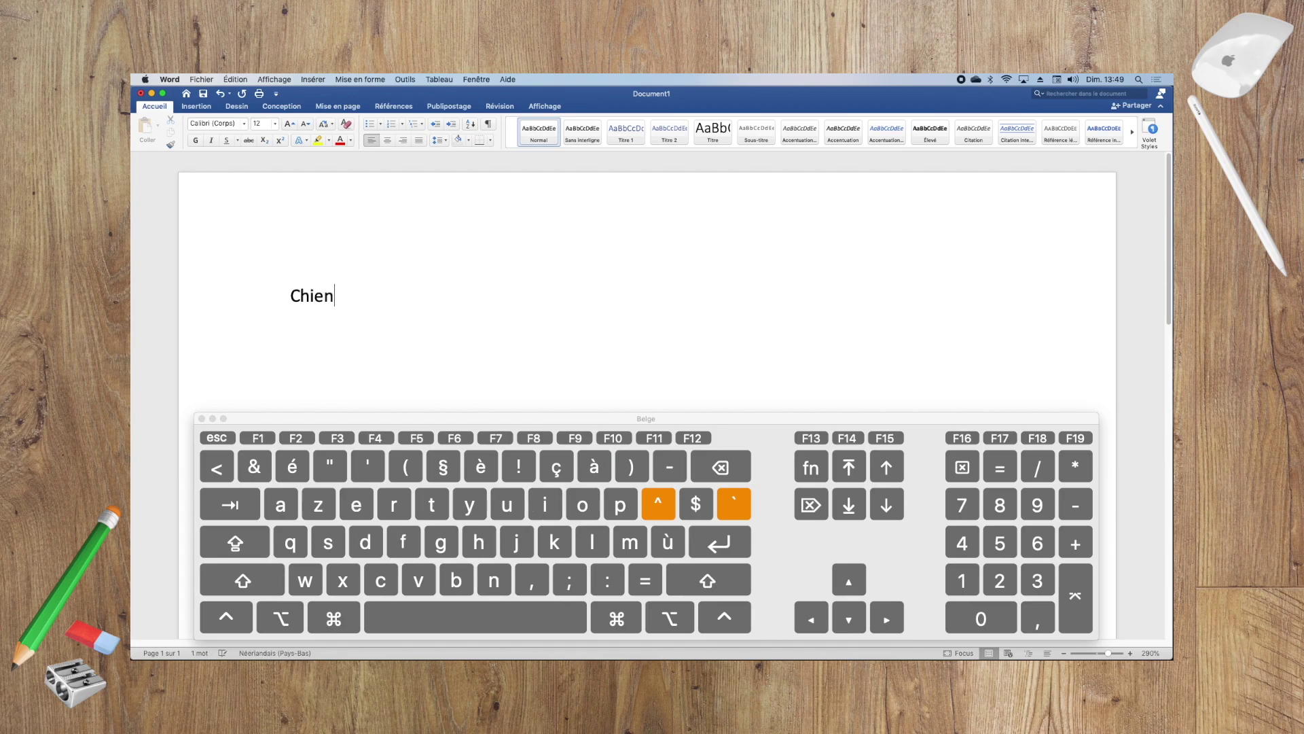
pyautogui.write(" guide d'aveugle")
pyautogui.press('Return')
pyautogui.write('Certaines personnes aveugles ou malvoyantes ont un chien ')
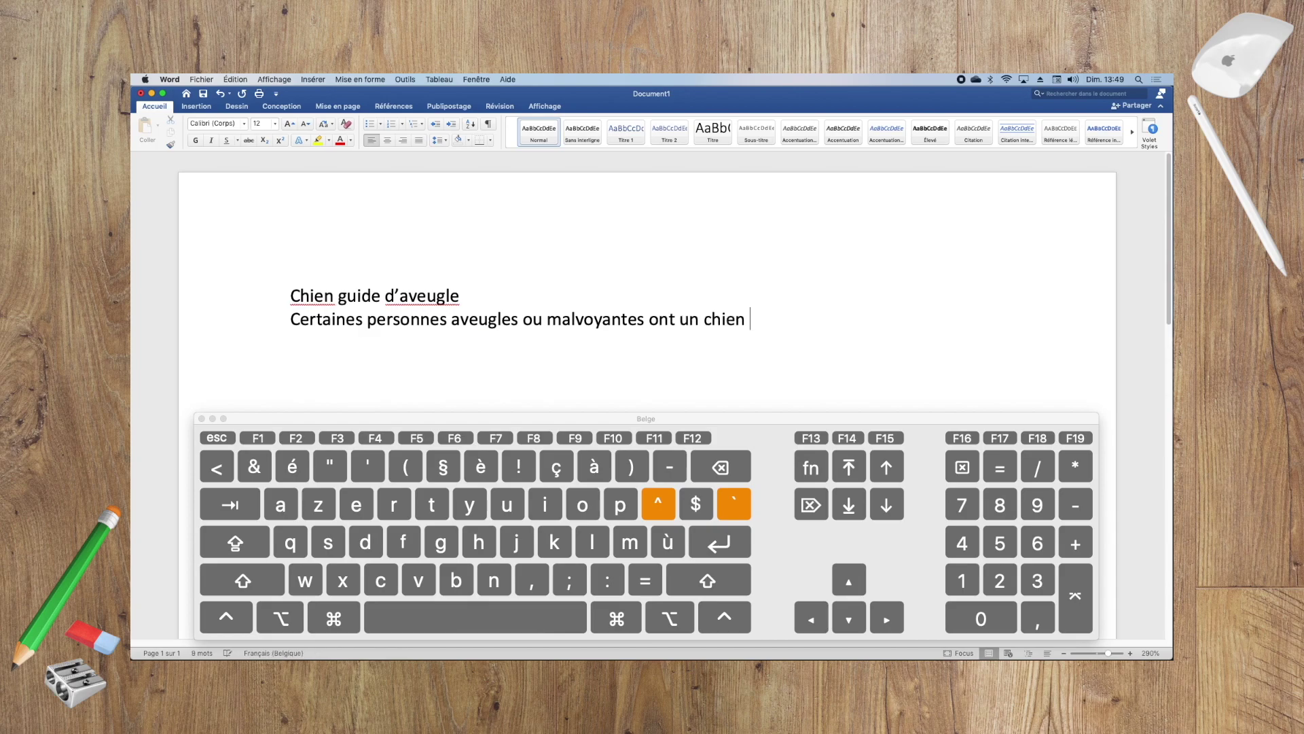
pyautogui.write("guide d'aveugle. Ce chien est plus qu'un animal de compagnie !")
pyautogui.press('Return')
# Step: Start the second paragraph in French: the dog replaces its master's eyes, lets them move autonomously, and helps them cross streets or avoid obstacles
pyautogui.write('Il rempla')
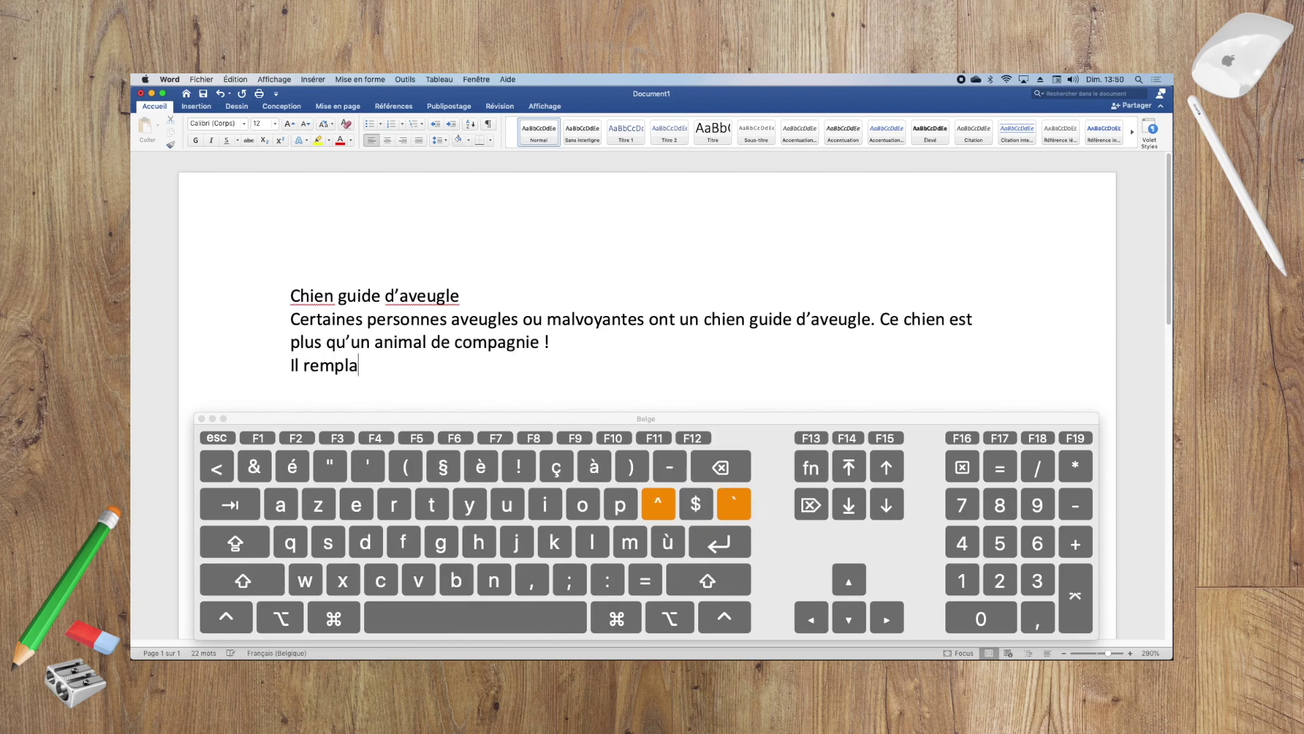
pyautogui.write('ce les yeux de son maître. Il lui permet de se déplacer de façon autonome')
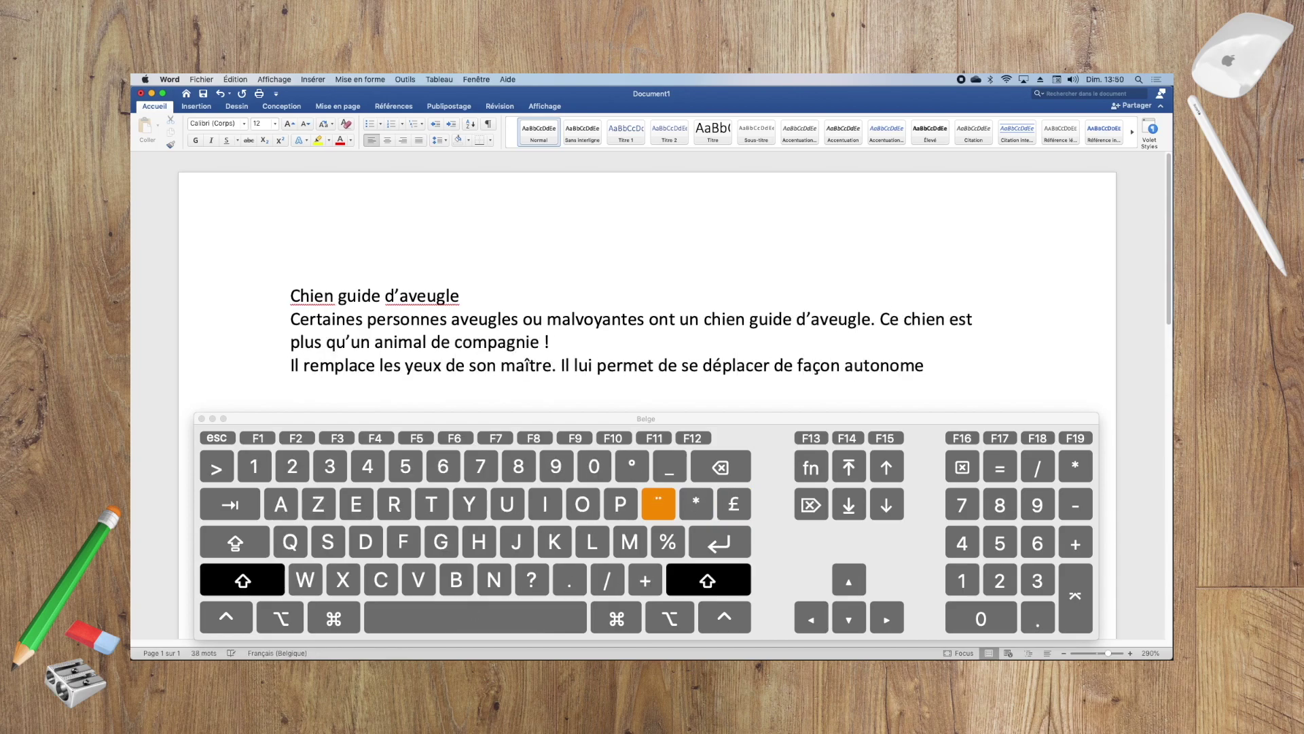
pyautogui.write(". Il l'aide à traverser la rue ou à éviter les obstacles. Ce sont des")
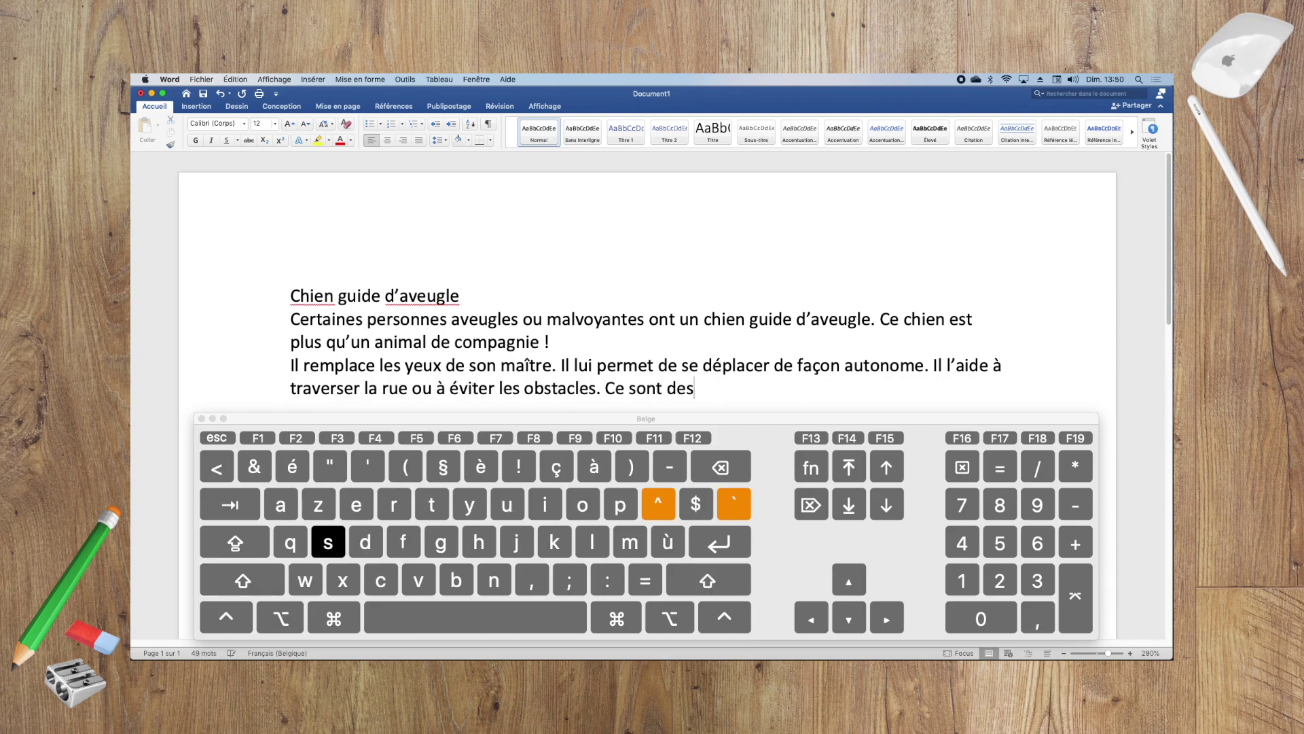
# Step: Complete the second paragraph: they are inseparable friends, but not all blind or visually impaired people have guide dogs, some lacking space at home
pyautogui.write(' amis inséparables. Mais toutes les personnes aveugles')
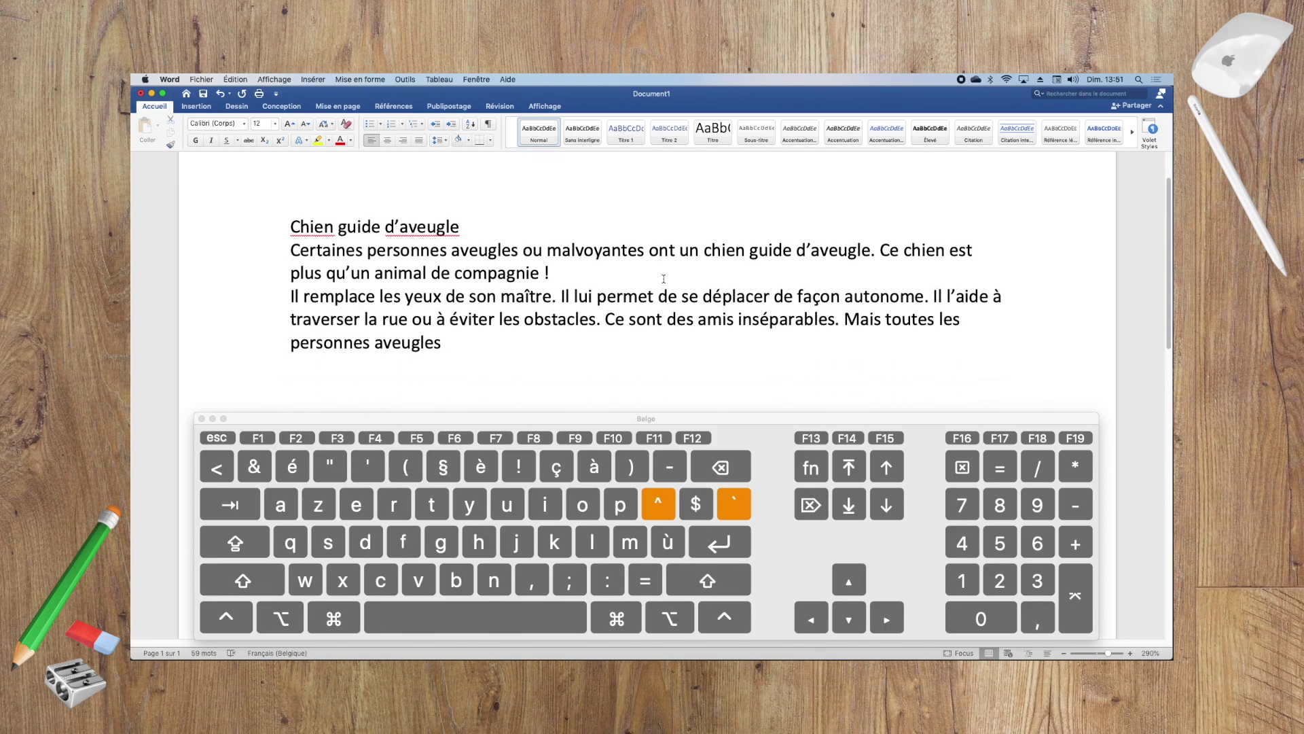
pyautogui.write(" ou malvoyantes n'ont pas de chien guide d'aveugle. Certaines n'ont pas a")
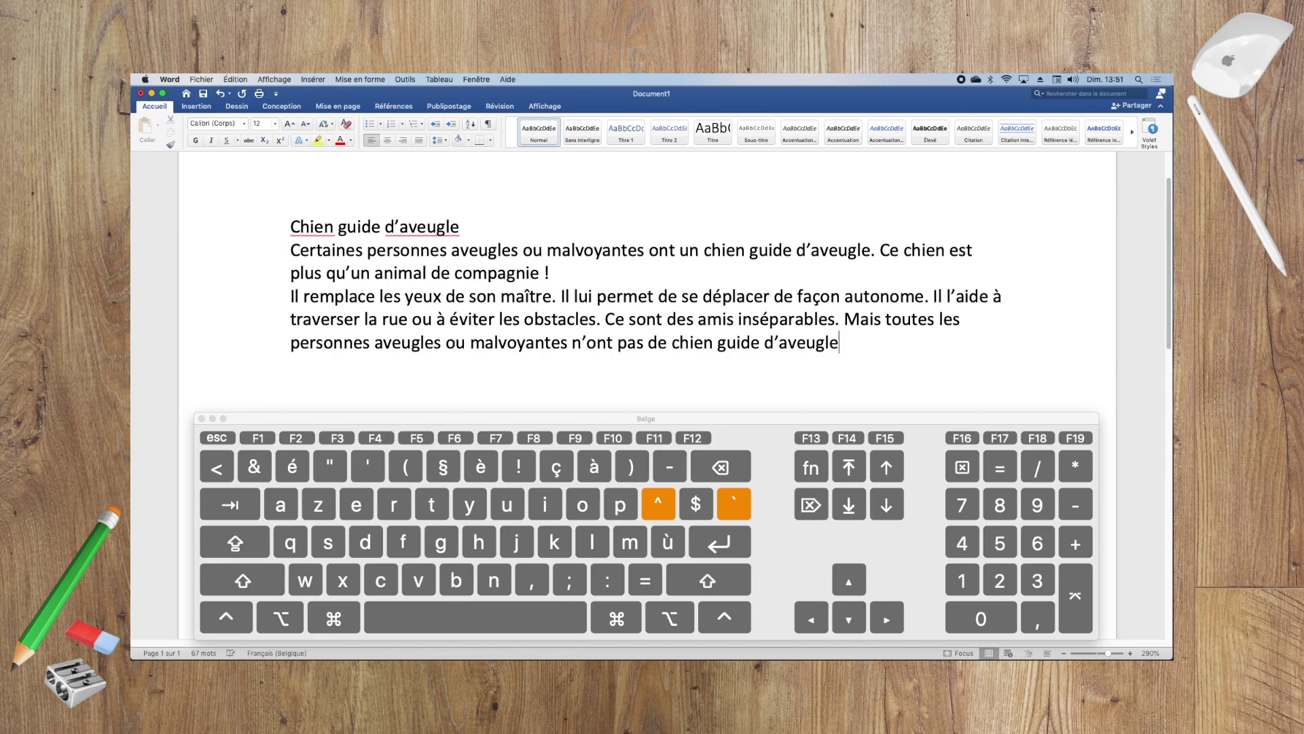
pyautogui.write('ssez de place chez elles pour avoir un animal.')
pyautogui.press('Return')
# Step: Add the paragraph "Attention, si tu souhaites en caresser un, demande toujours l'autorisation à son maître d'abord. Comme pour tous les chiens !" and close the on-screen keyboard
pyautogui.write('Attentio')
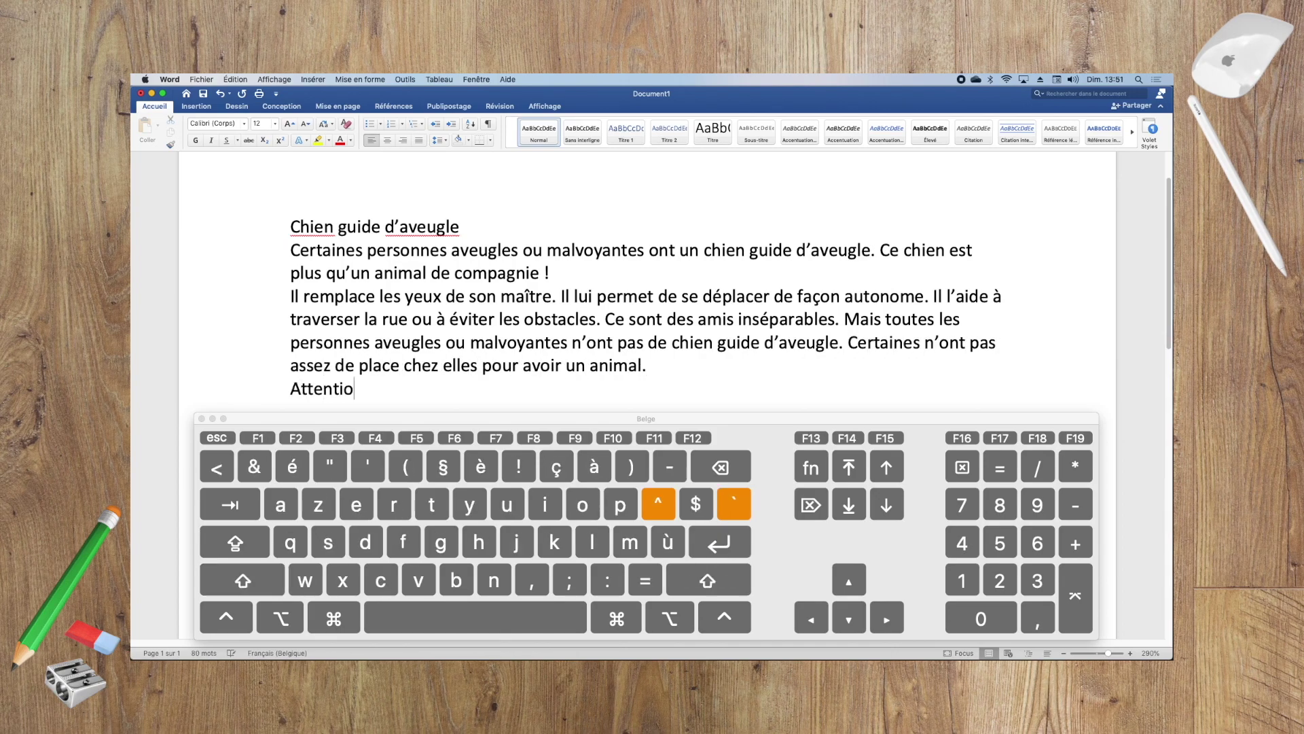
pyautogui.write('n, si tu souhaites en caresser un, d')
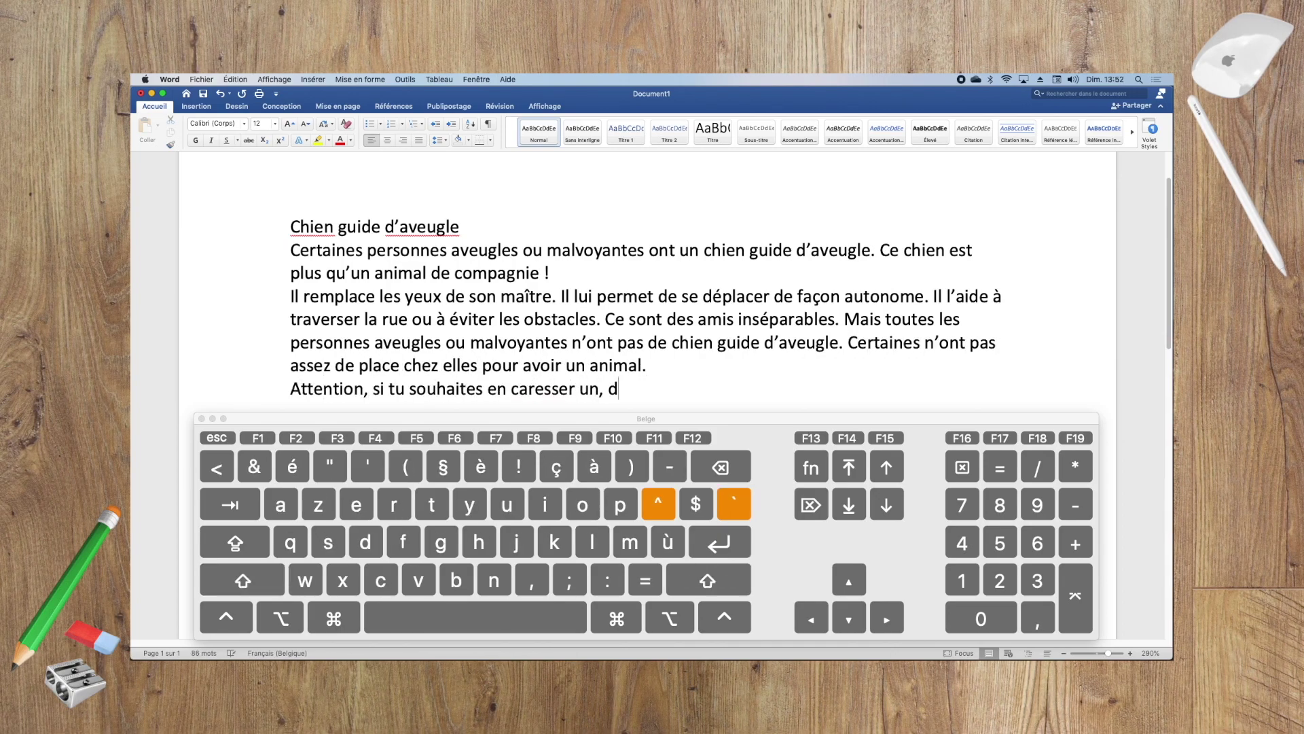
pyautogui.write("emande toujours l'autorisation à son maître d'abord. Comme pour tous les chiens !")
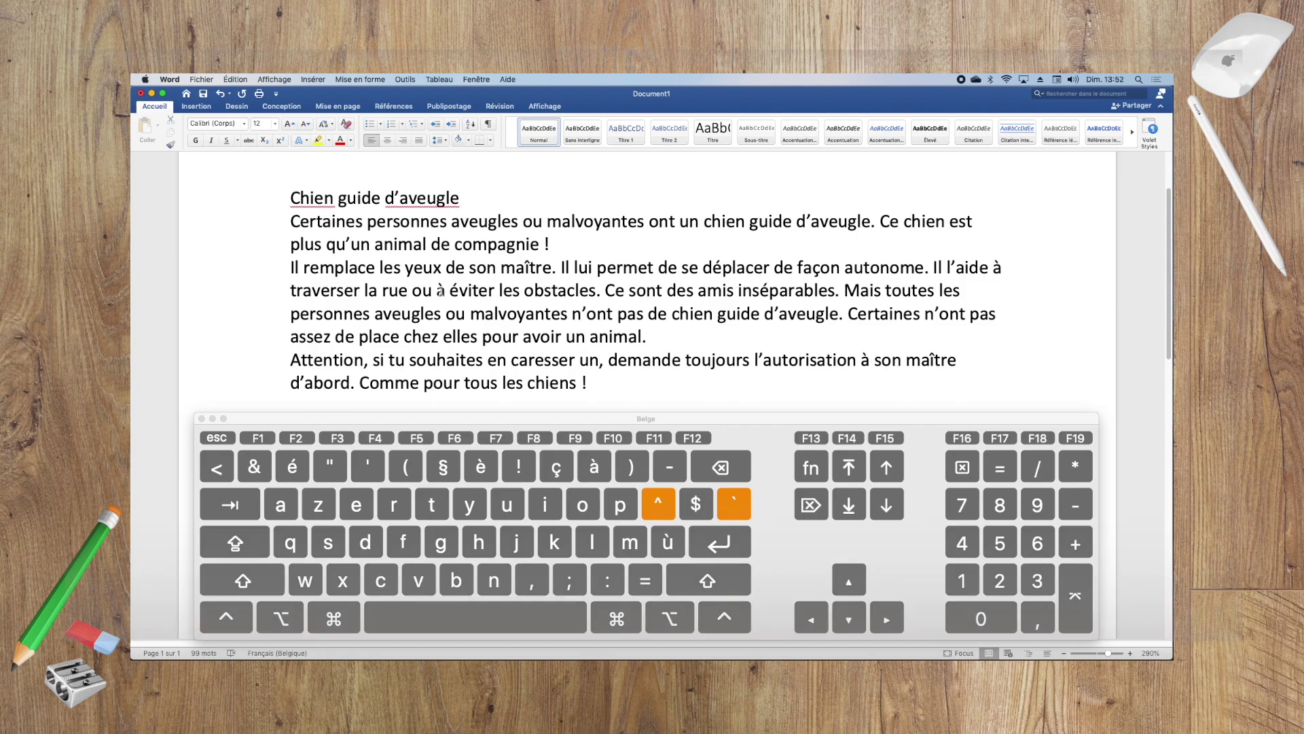
pyautogui.click(202, 419)
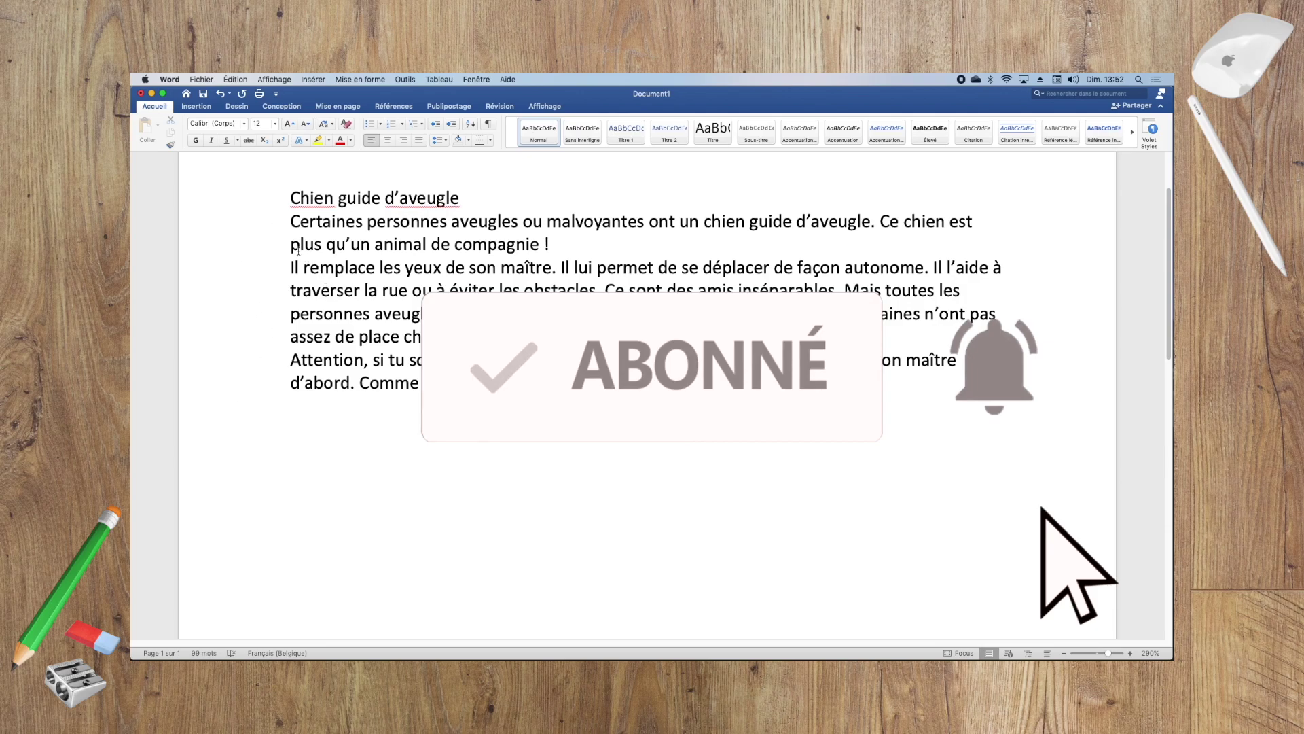
# Step: Begin saving the document and choose the folder "4ème A" inside "informatique 2021-2022" on the Bureau as its location
pyautogui.click(201, 79)
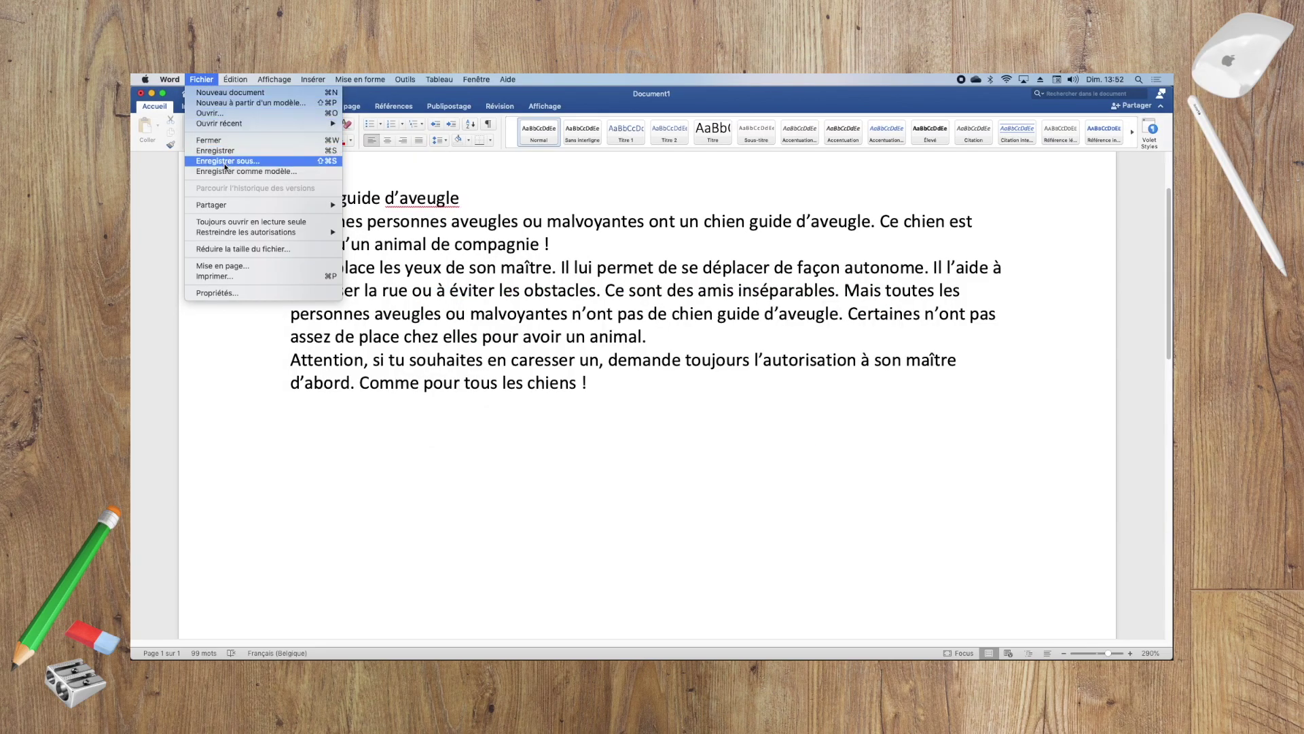
pyautogui.click(369, 158)
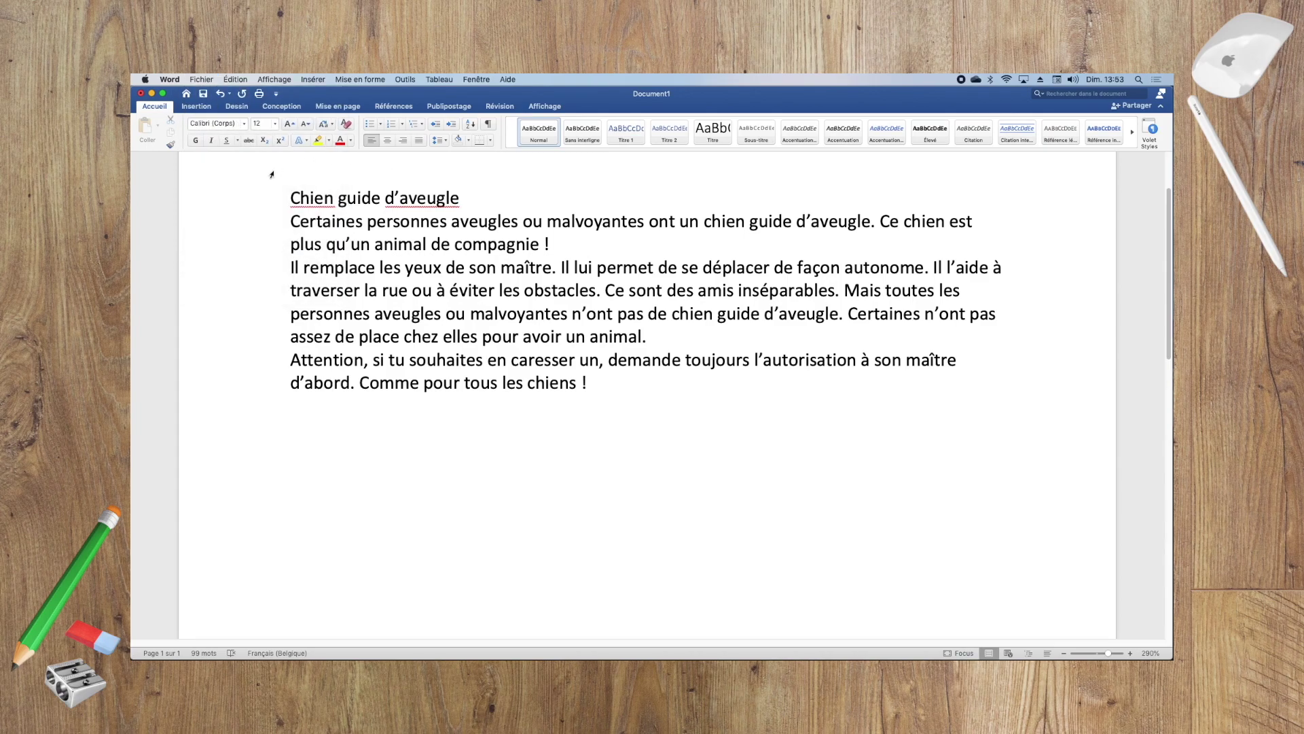
pyautogui.click(203, 95)
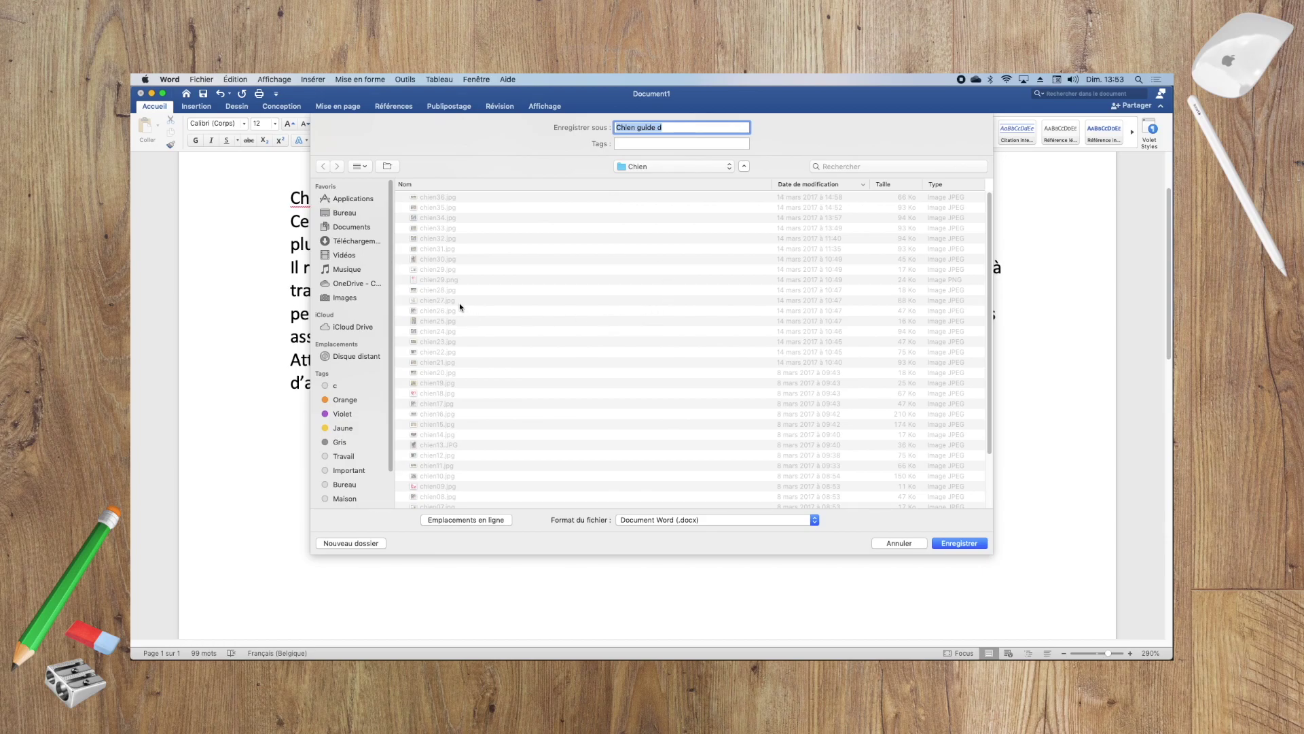
pyautogui.click(336, 212)
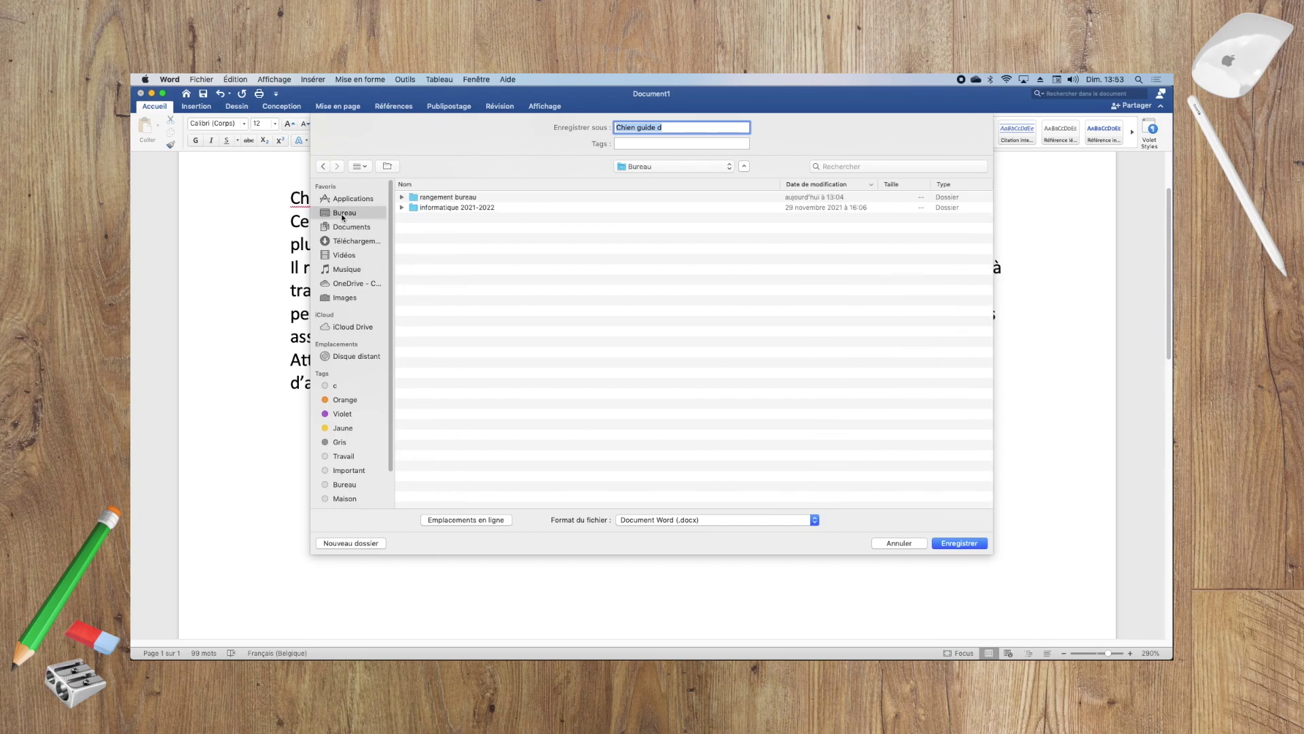
pyautogui.doubleClick(429, 208)
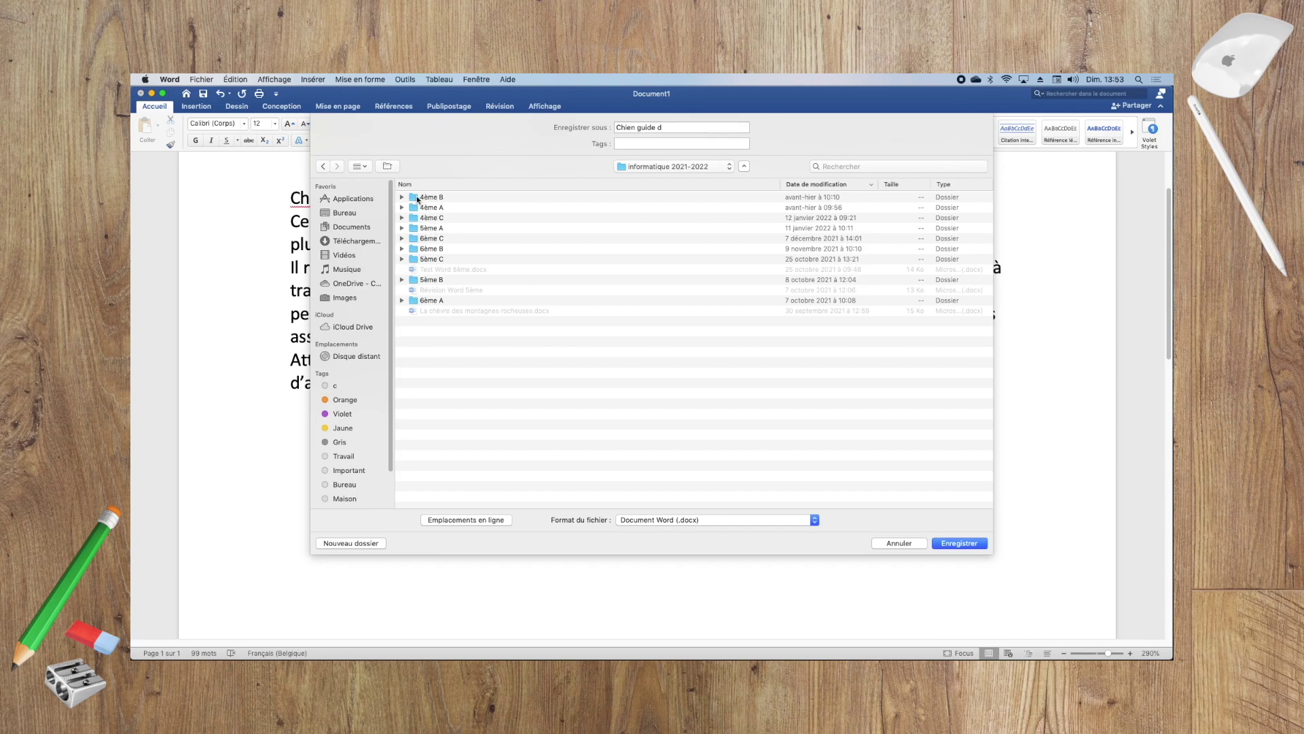
pyautogui.doubleClick(424, 207)
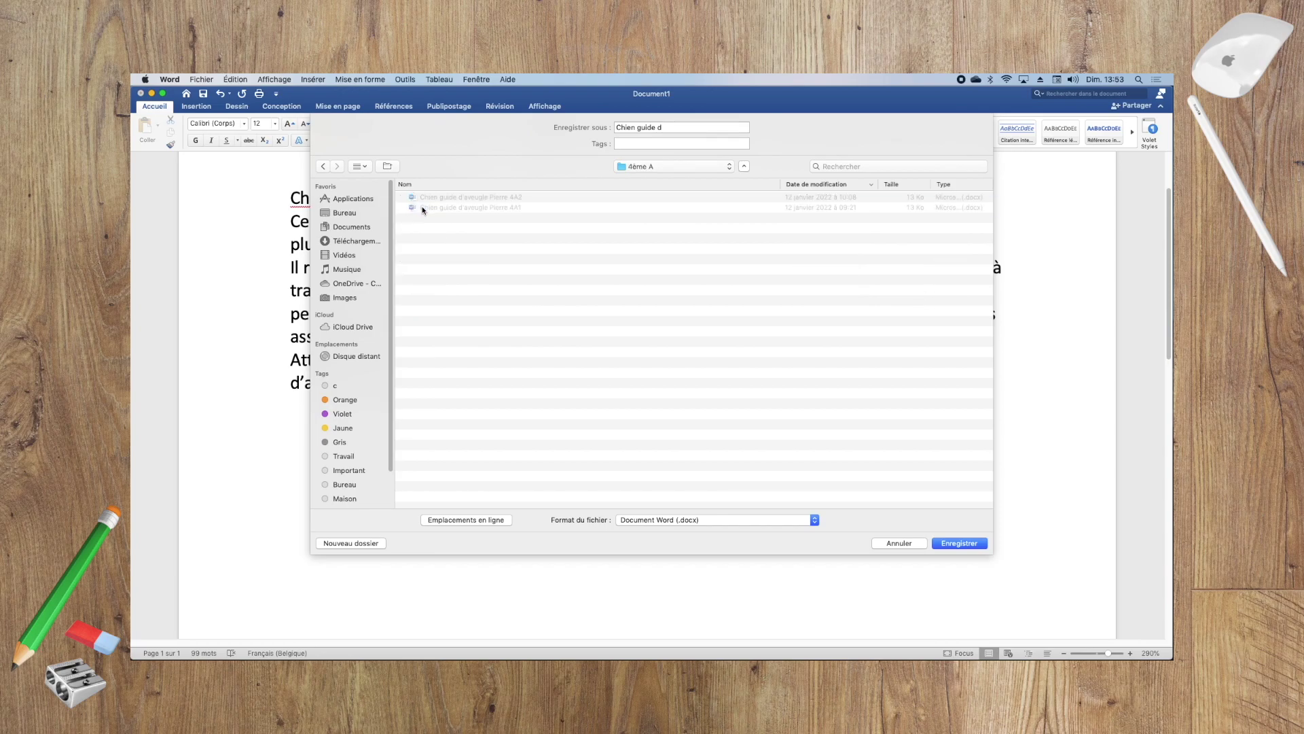
# Step: Name the file "Chien guide d'aveugle" followed by the surname and "4A1", and save it as a Word document
pyautogui.click(677, 128)
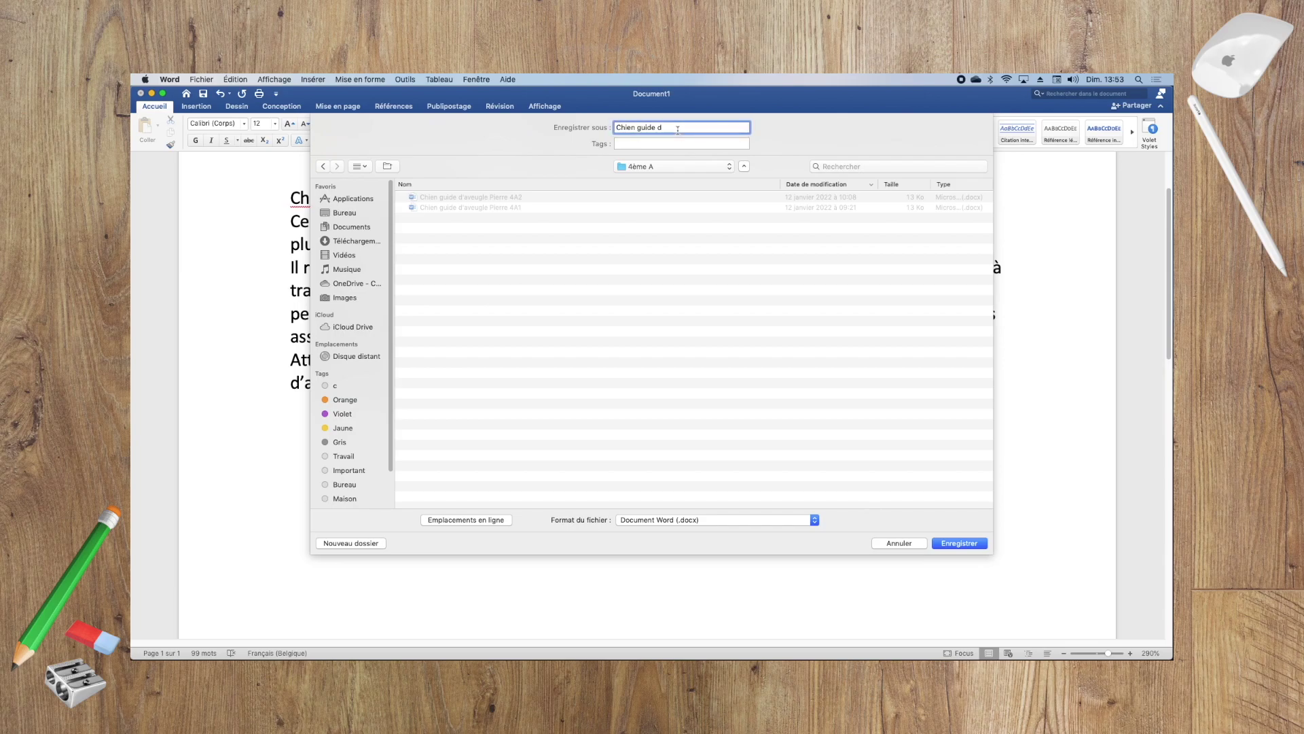
pyautogui.write("'evuegle")
pyautogui.press('BackSpace')
pyautogui.press('BackSpace')
pyautogui.press('BackSpace')
pyautogui.press('BackSpace')
pyautogui.write('eugle Williame 4A1')
pyautogui.click(954, 543)
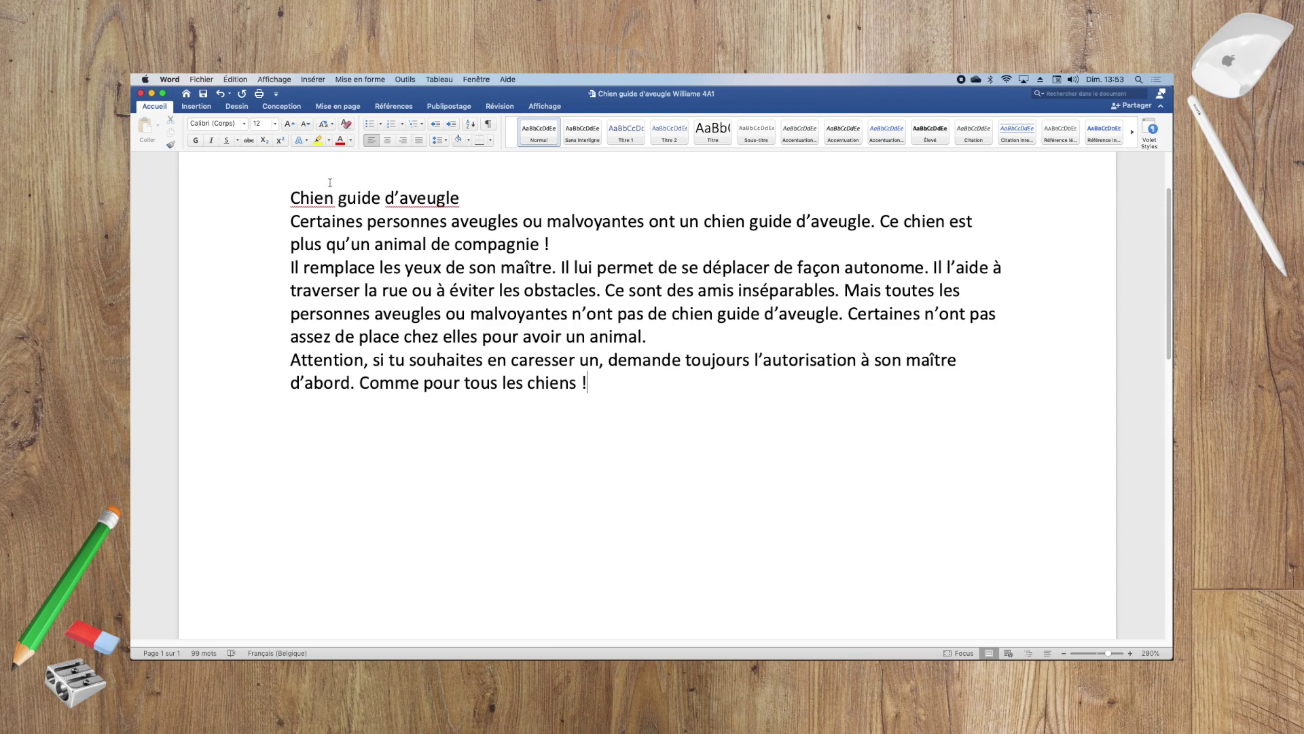
# Step: Set the title line "Chien guide d'aveugle" to the Comic Sans MS font at size 28
pyautogui.scroll(3, 491, 351)
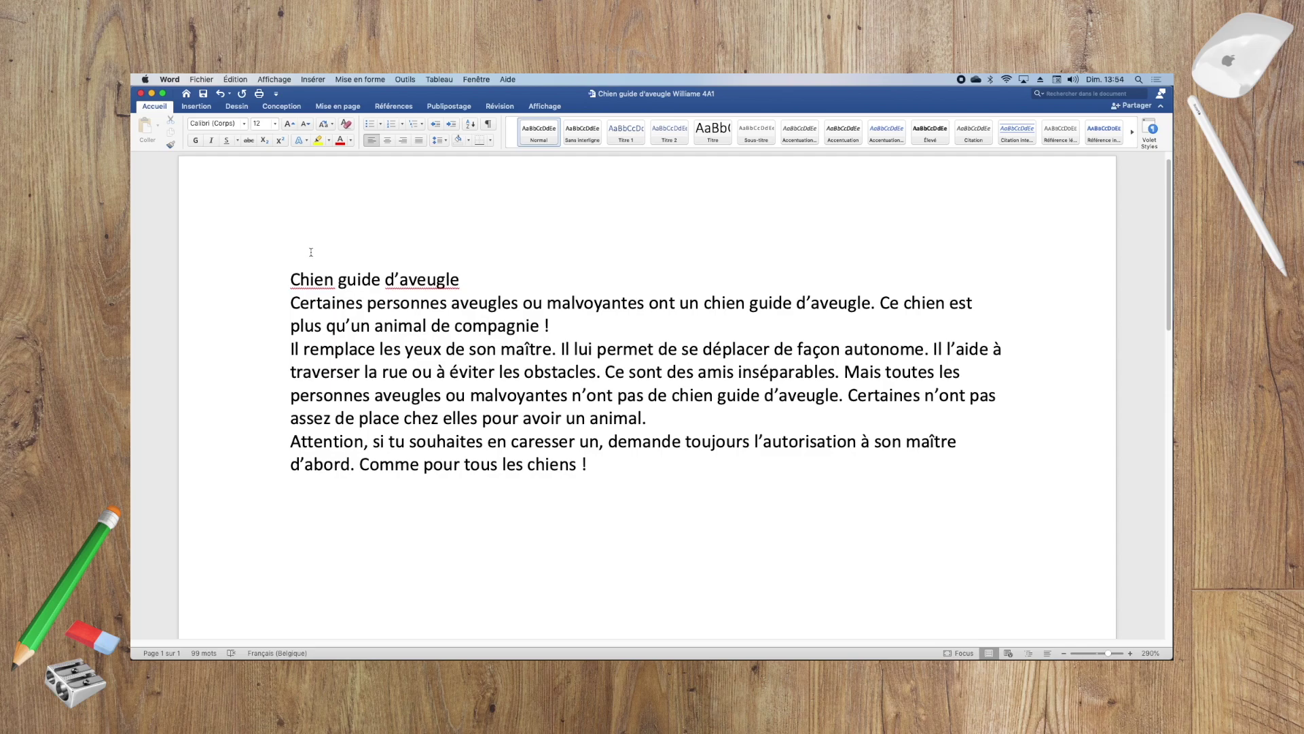
pyautogui.click(259, 282)
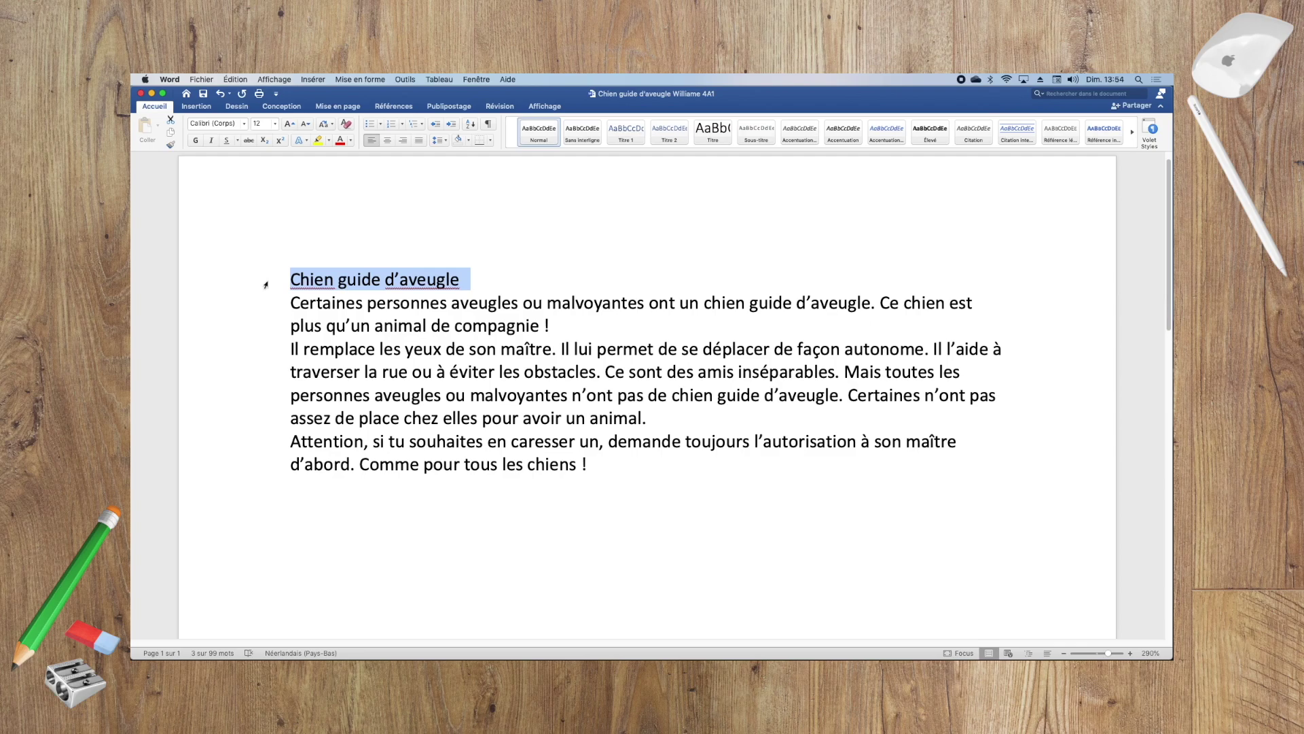
pyautogui.click(244, 126)
pyautogui.moveTo(238, 213)
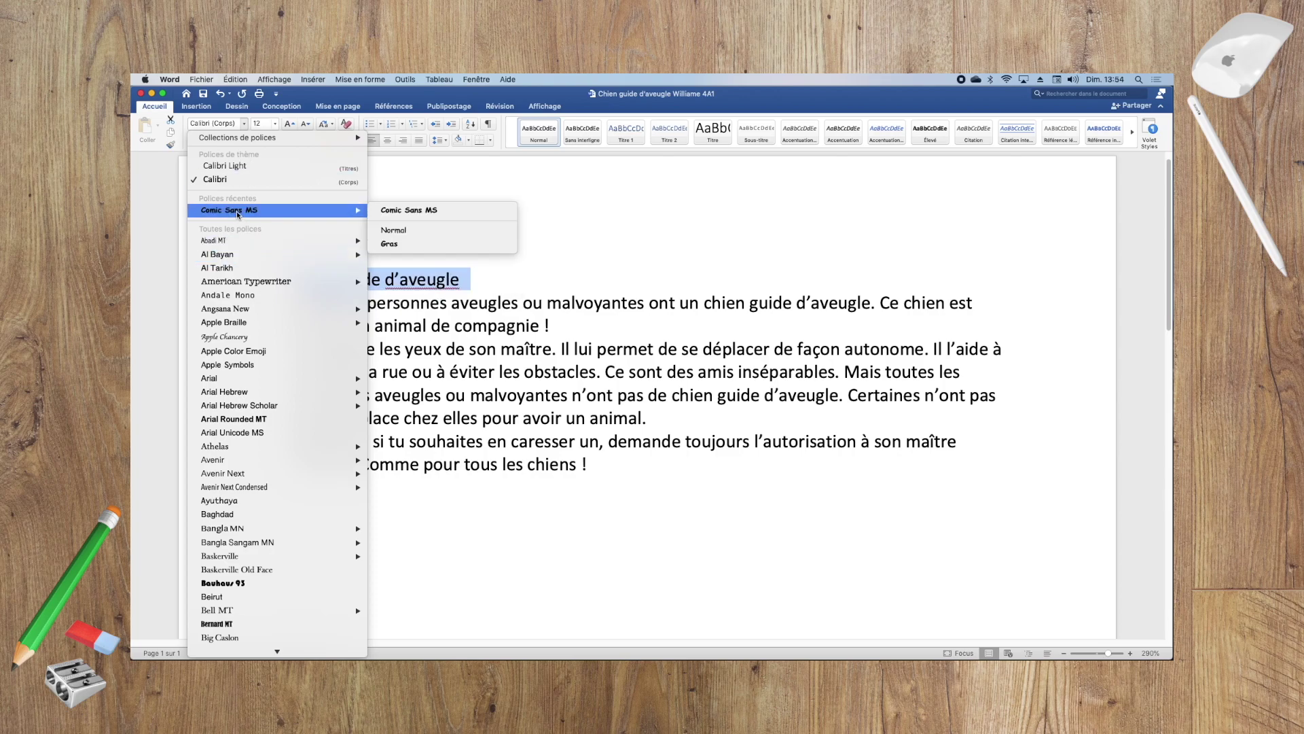
pyautogui.scroll(-10, 235, 380)
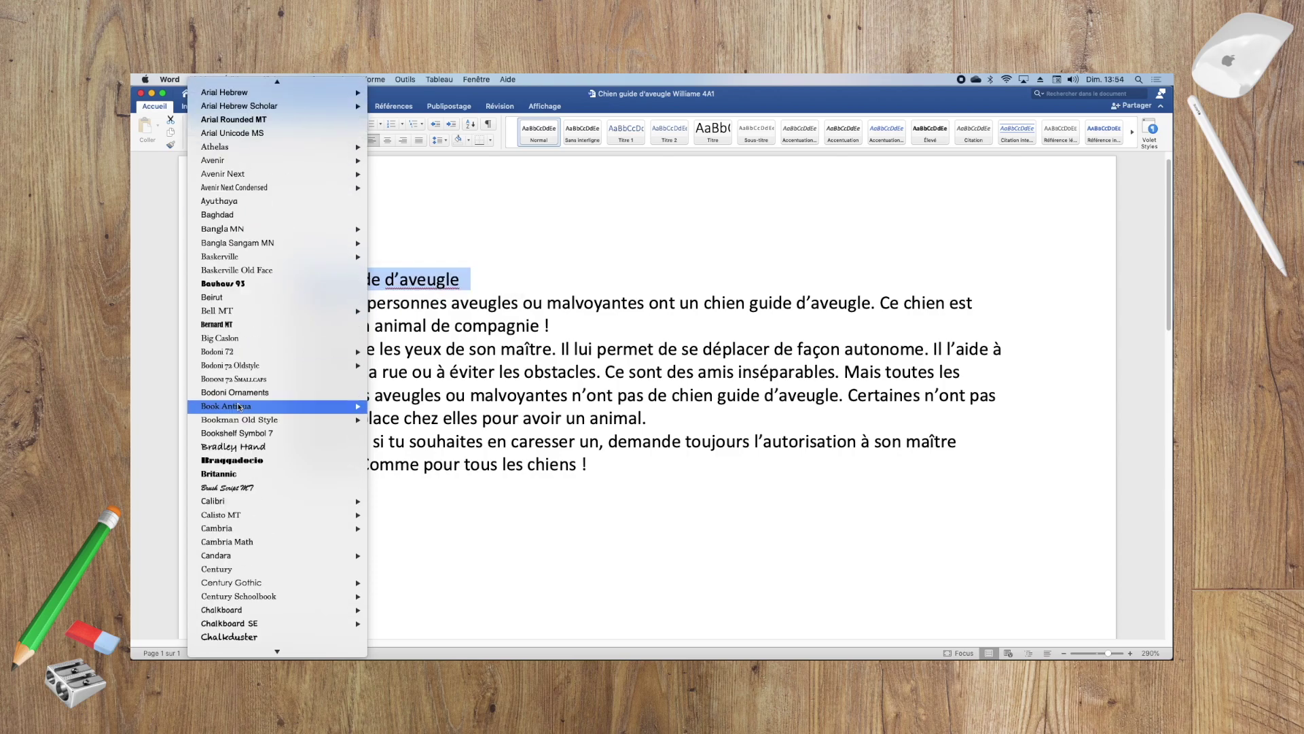
pyautogui.press('Escape')
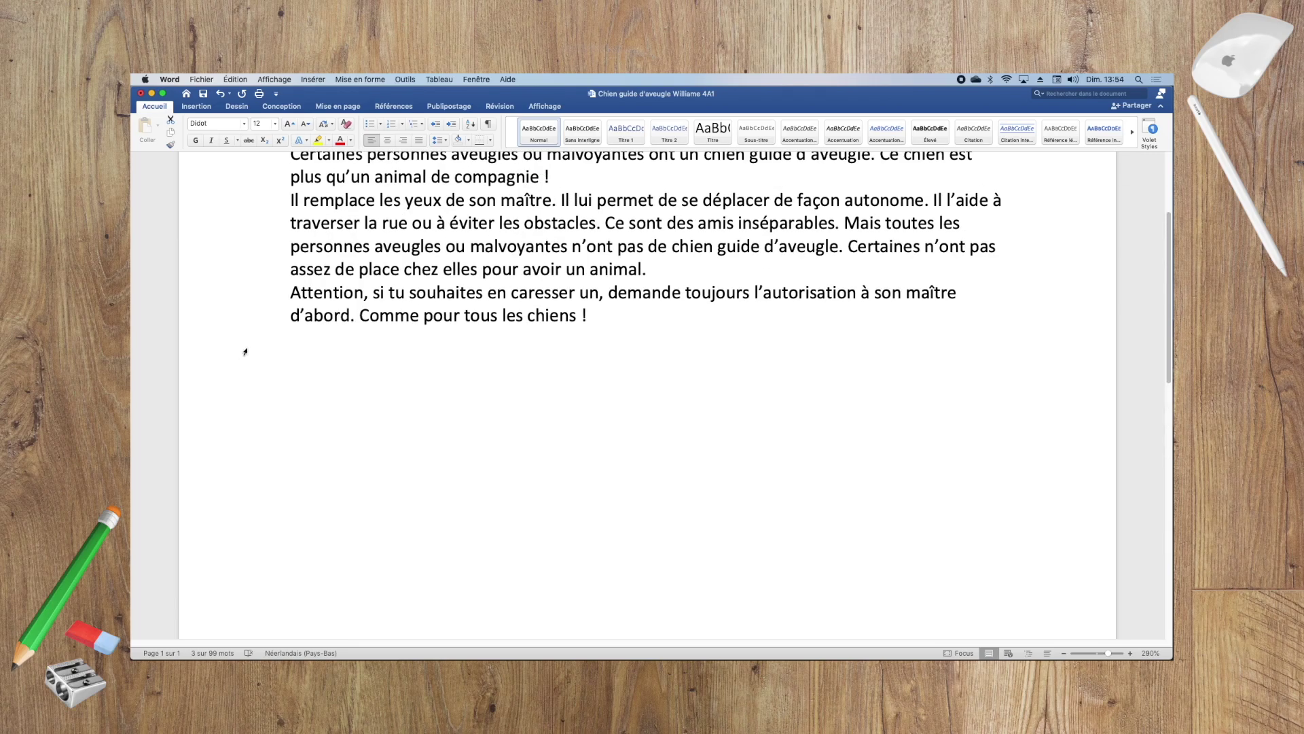
pyautogui.click(244, 124)
pyautogui.click(228, 224)
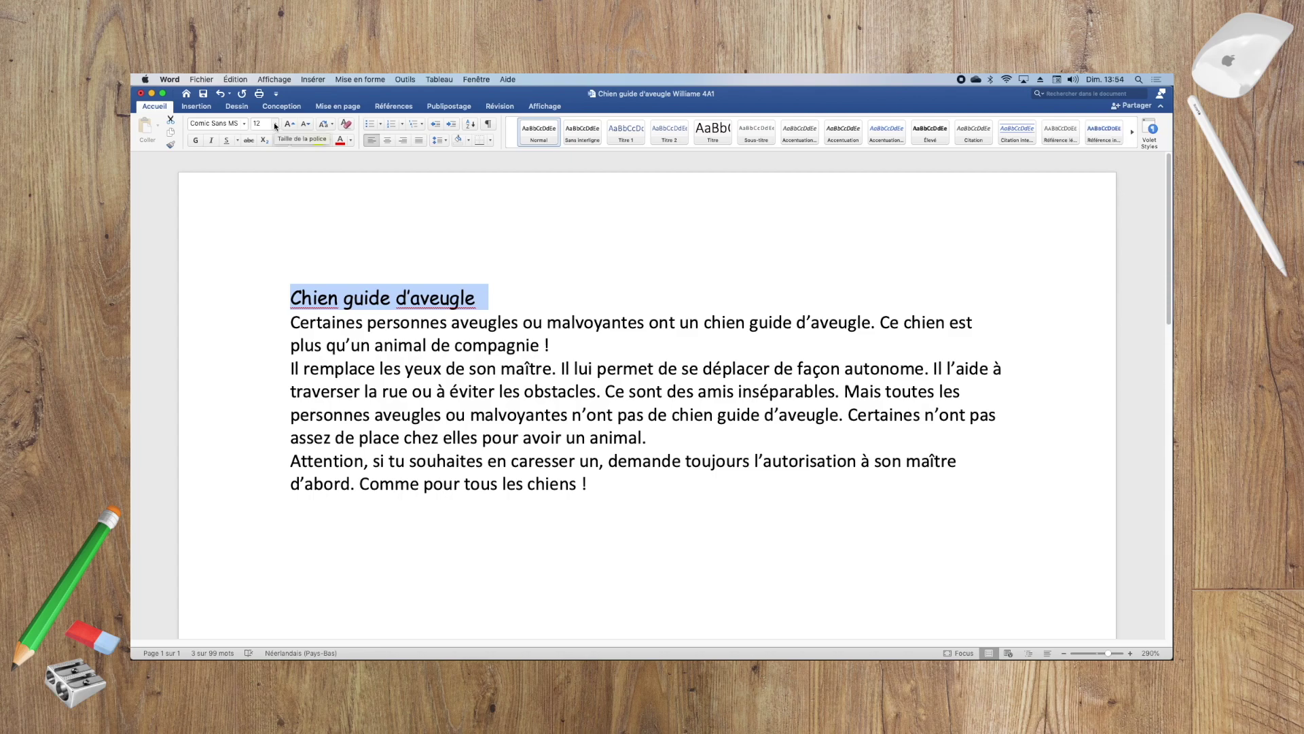
pyautogui.click(275, 125)
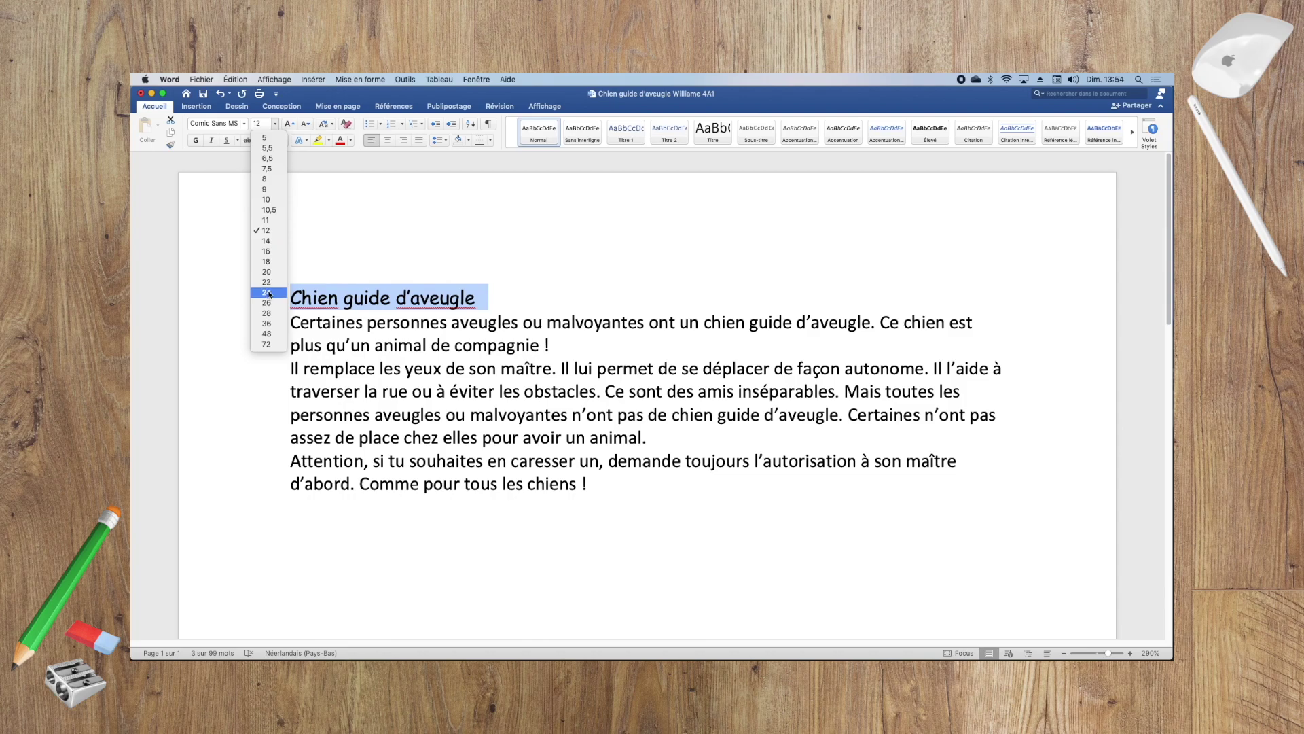
pyautogui.click(271, 313)
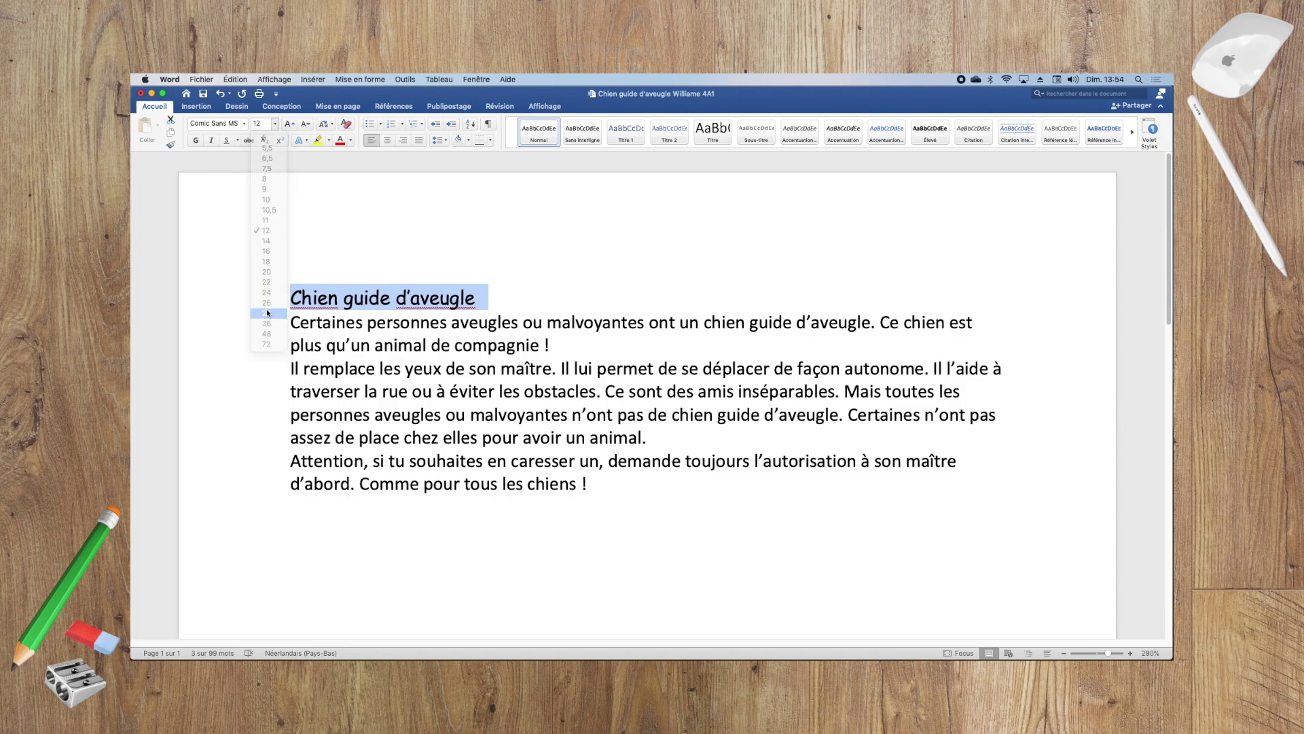
# Step: Try a custom font size of 30 on the title, then enlarge and reduce it by one preset increment
pyautogui.click(276, 124)
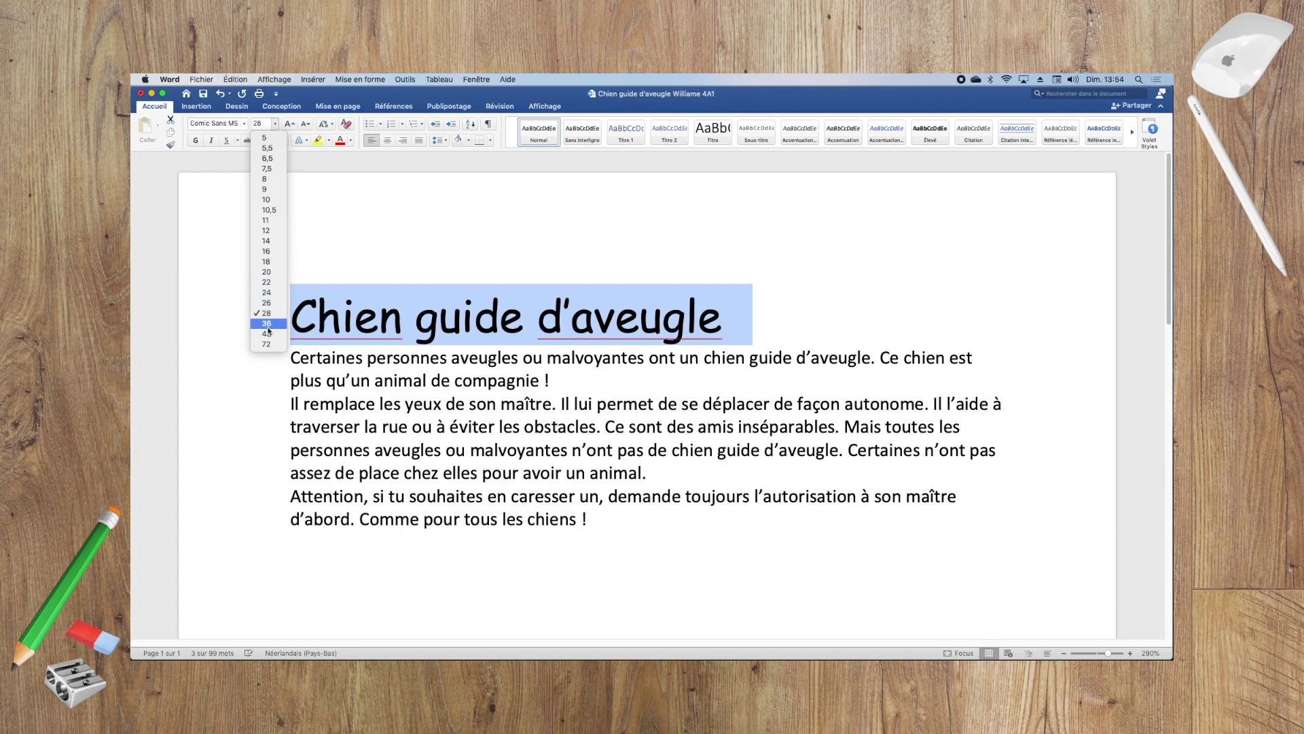
pyautogui.click(262, 123)
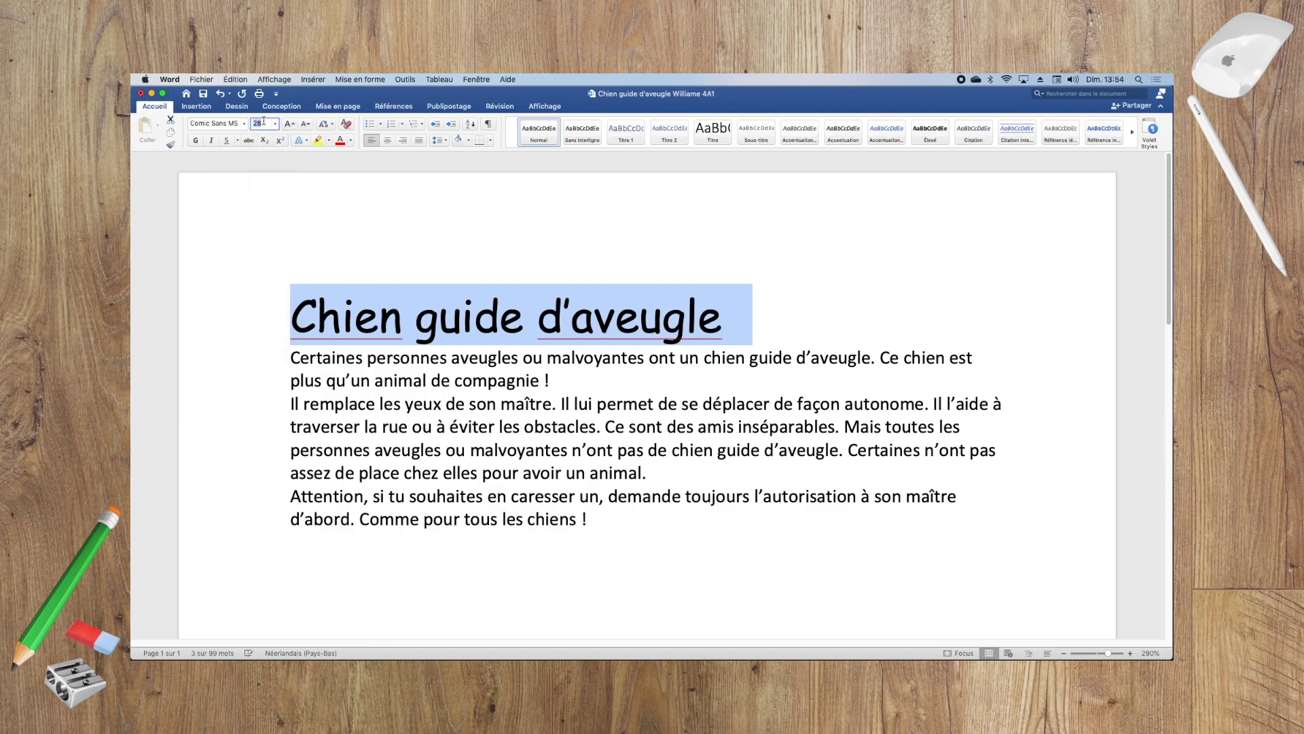
pyautogui.write('30')
pyautogui.press('Return')
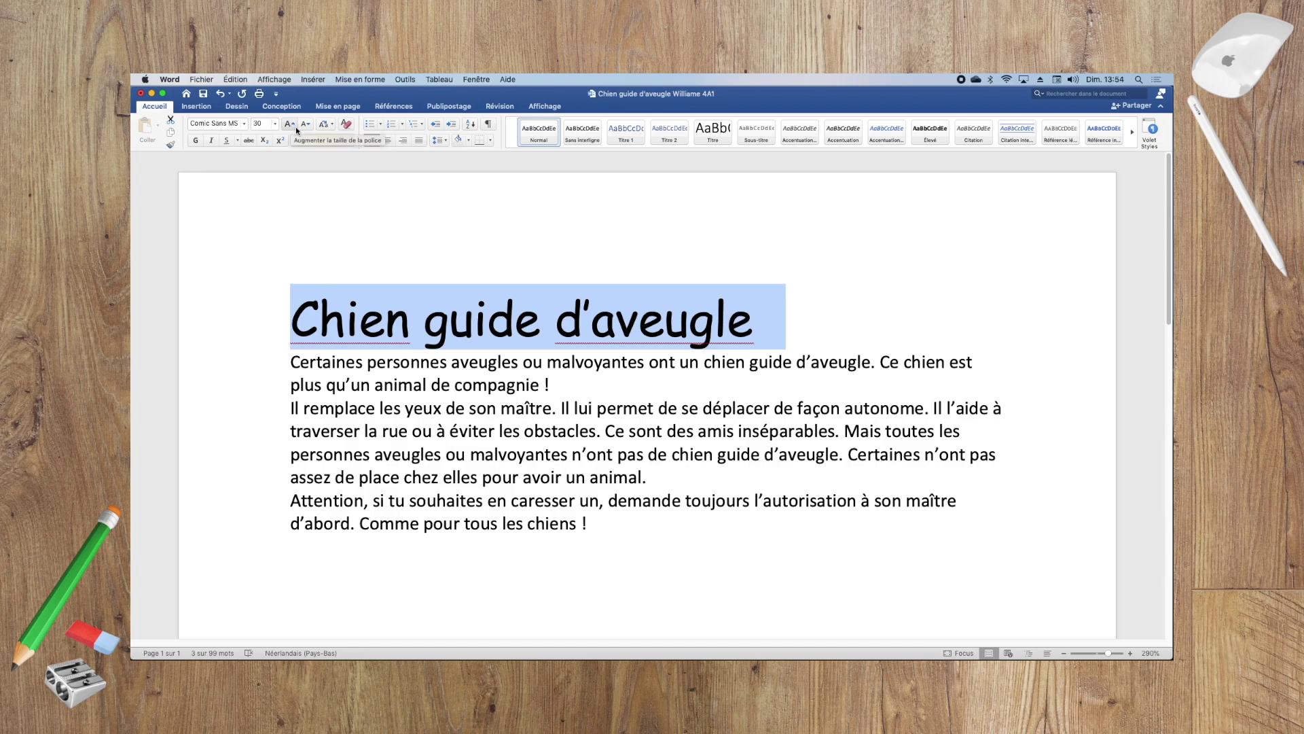
pyautogui.click(292, 127)
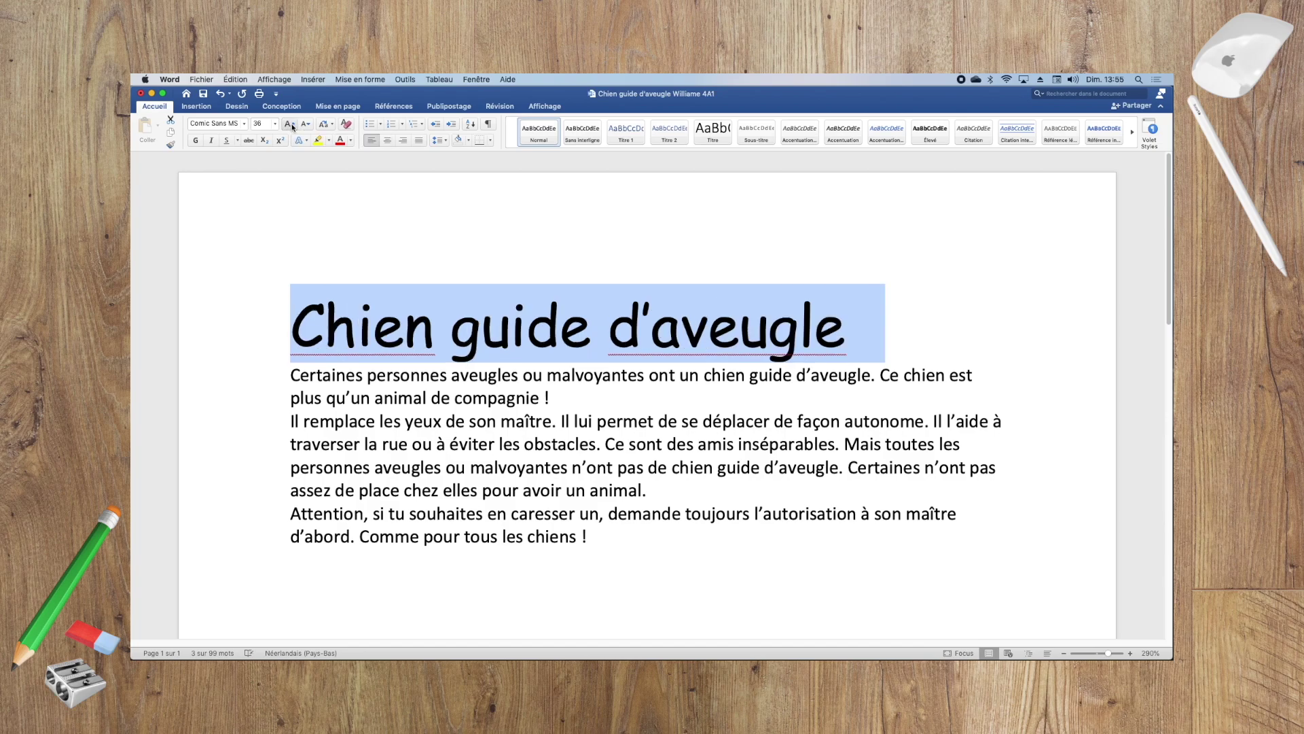
pyautogui.click(303, 125)
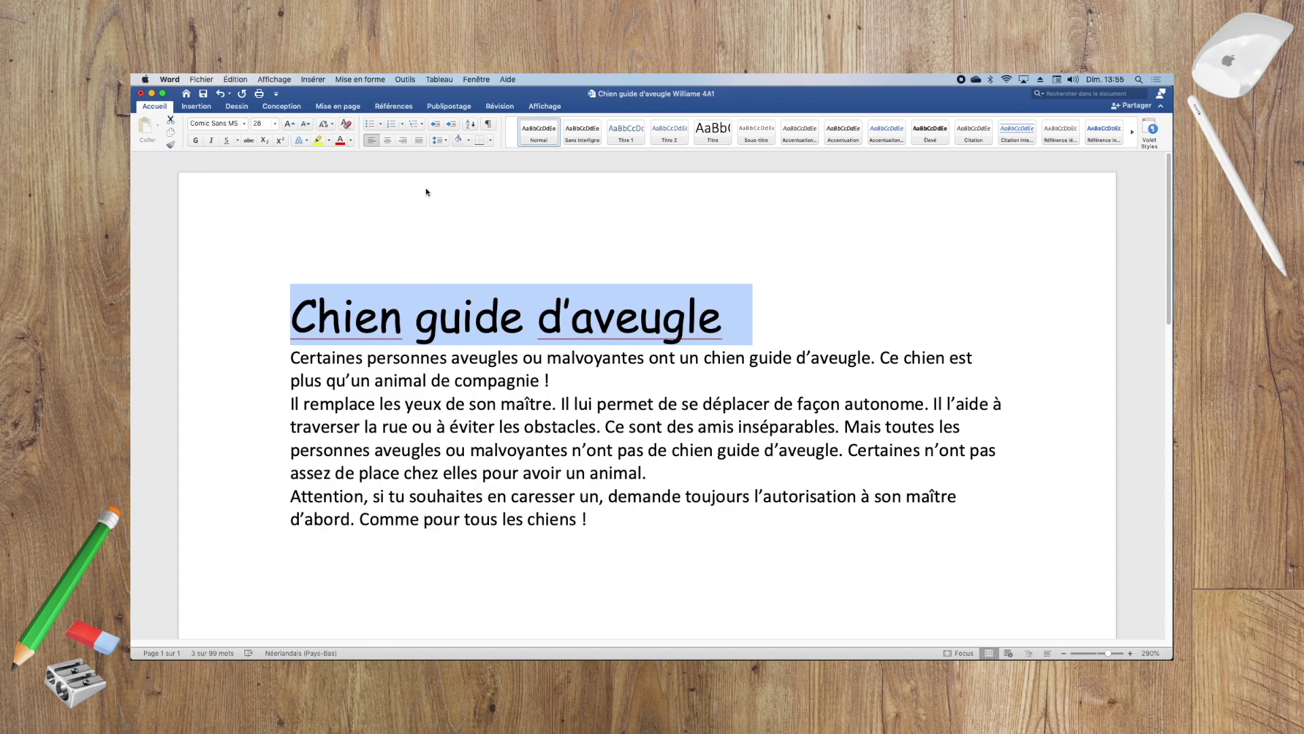
# Step: Centre the title and make it bold and italic
pyautogui.click(386, 140)
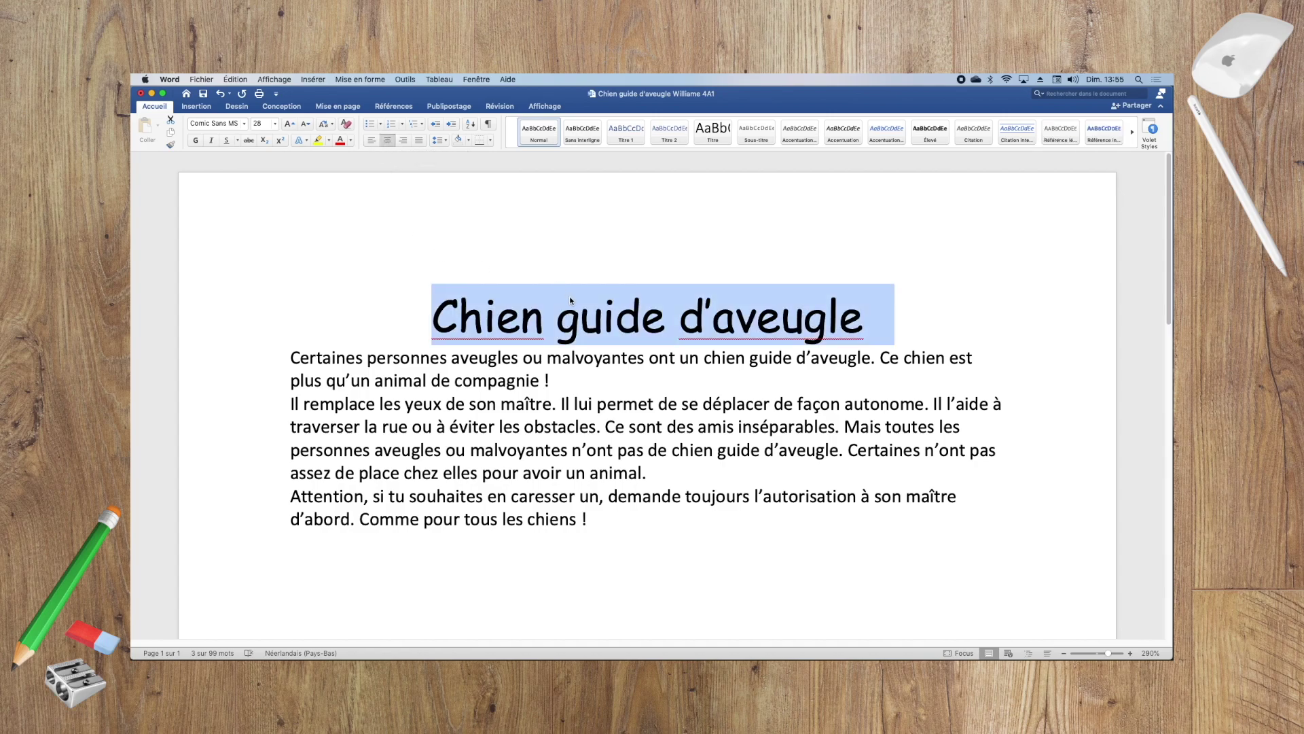
pyautogui.click(195, 144)
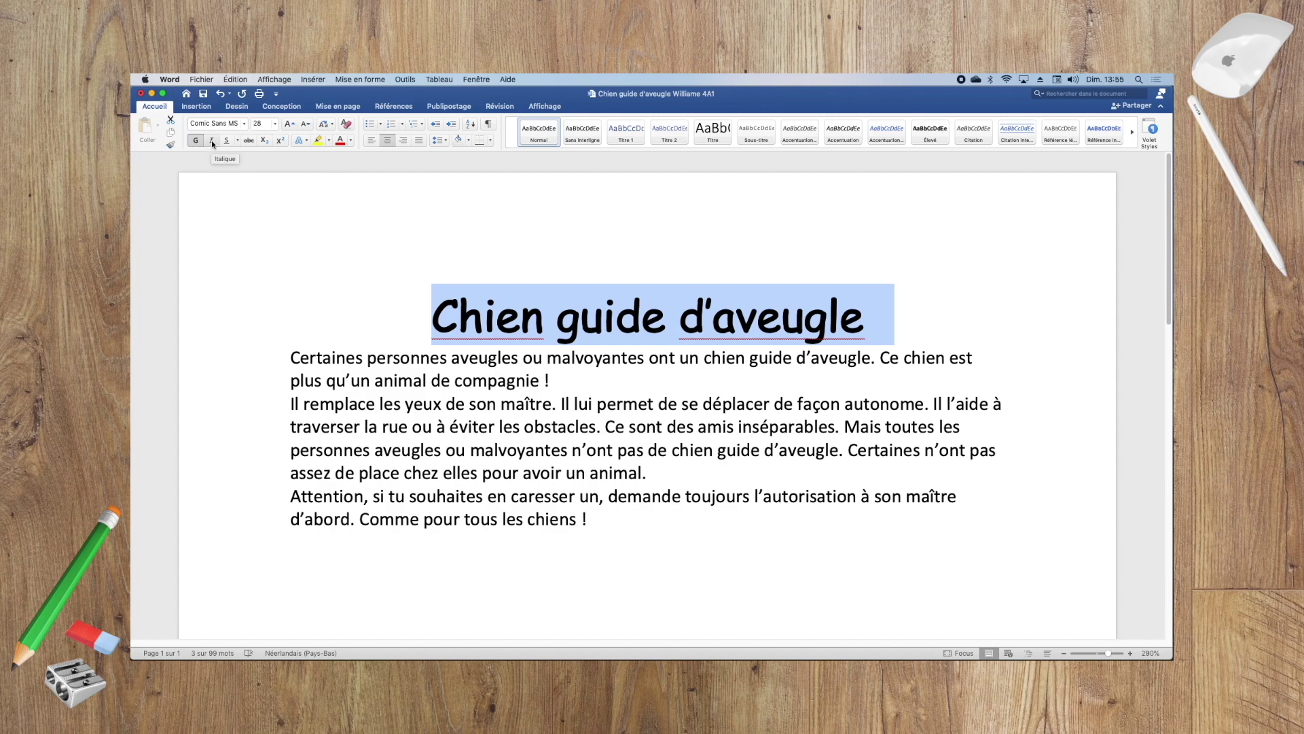
pyautogui.click(212, 141)
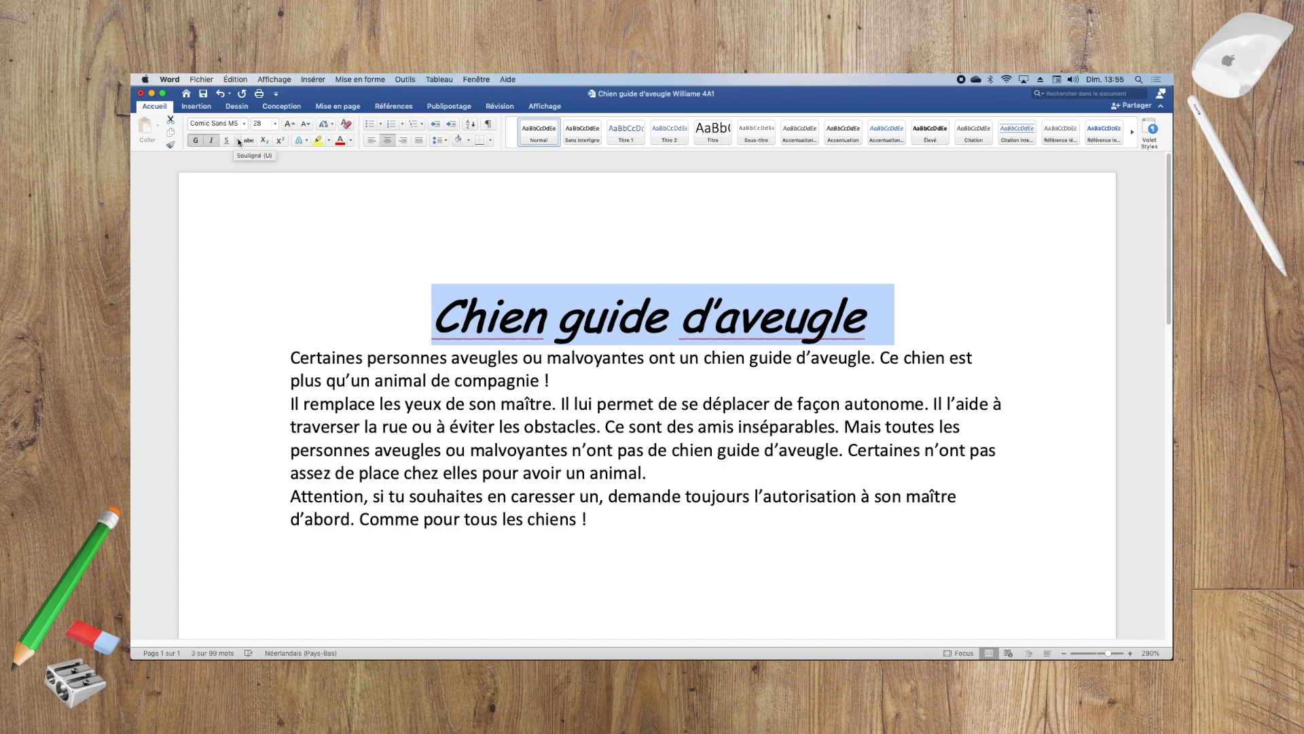
# Step: Try the single, double, thick, dotted, dashed, dash-dot, dash-dot-dot and wavy underline styles on the title
pyautogui.click(238, 141)
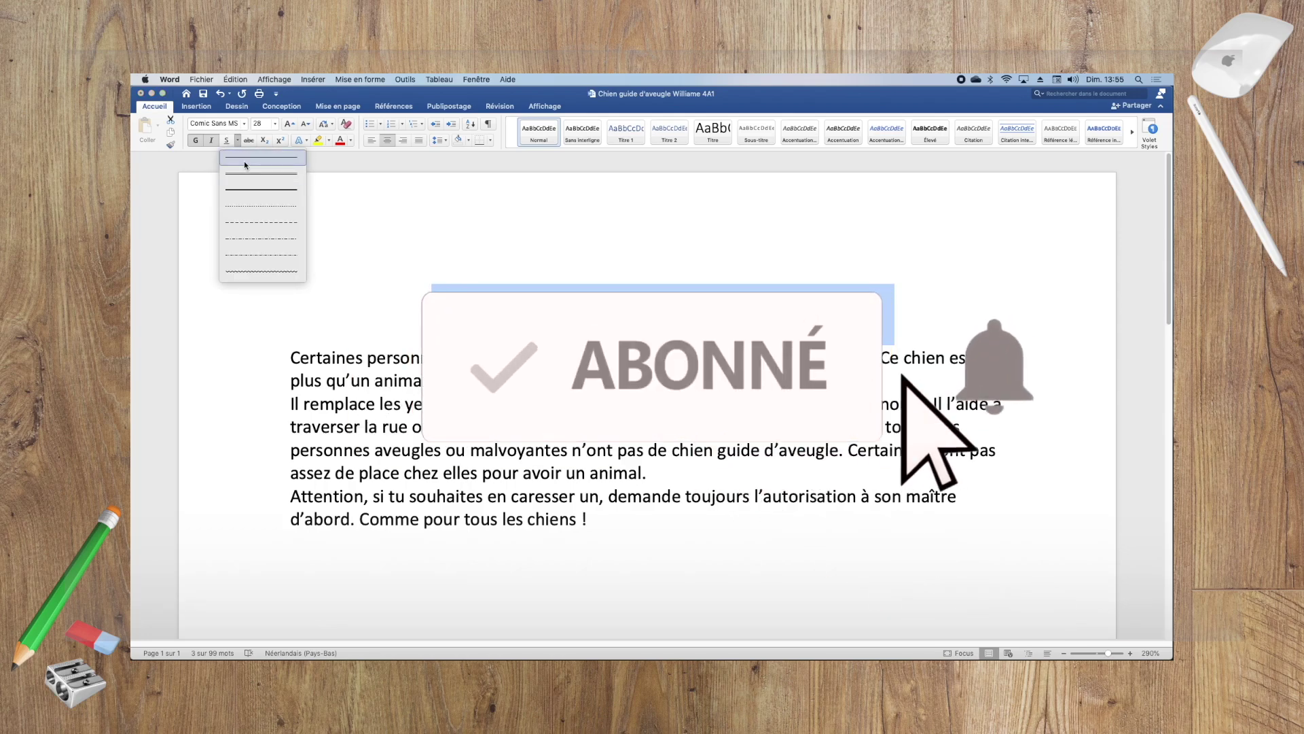
pyautogui.click(238, 142)
pyautogui.click(238, 142)
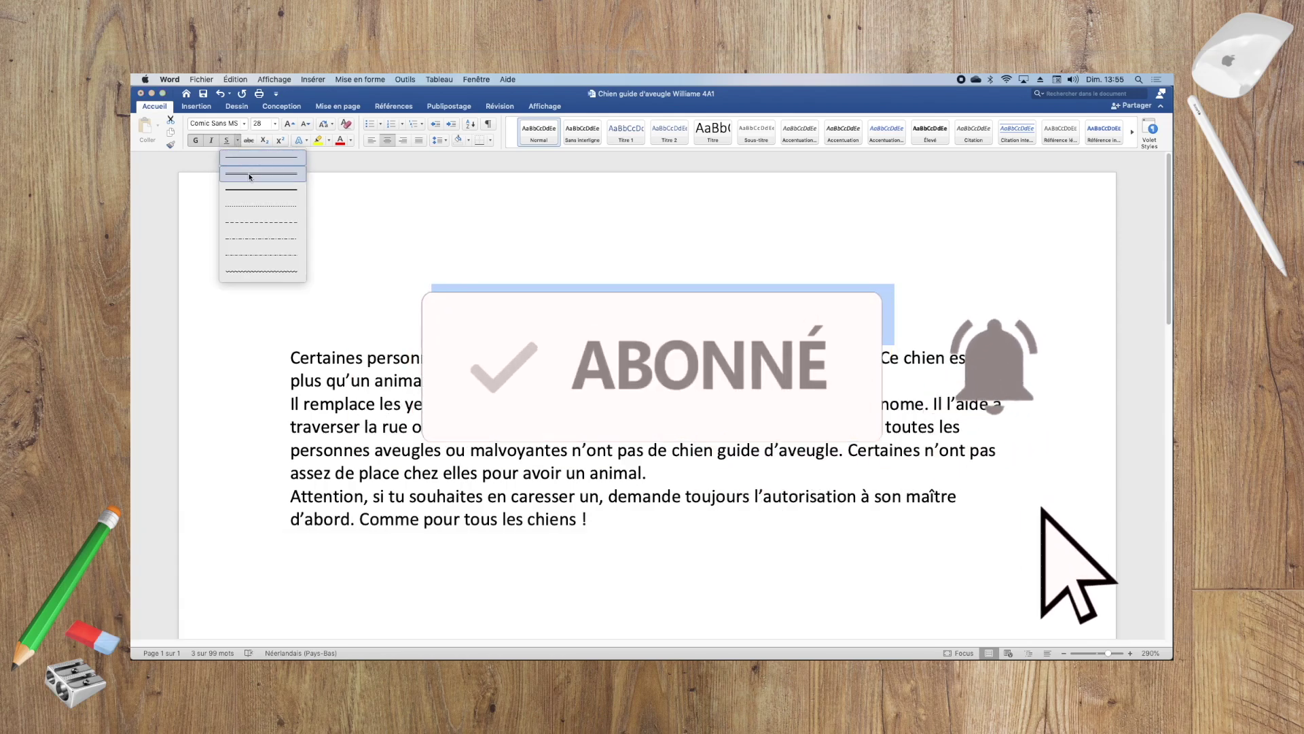
pyautogui.click(250, 176)
pyautogui.click(240, 142)
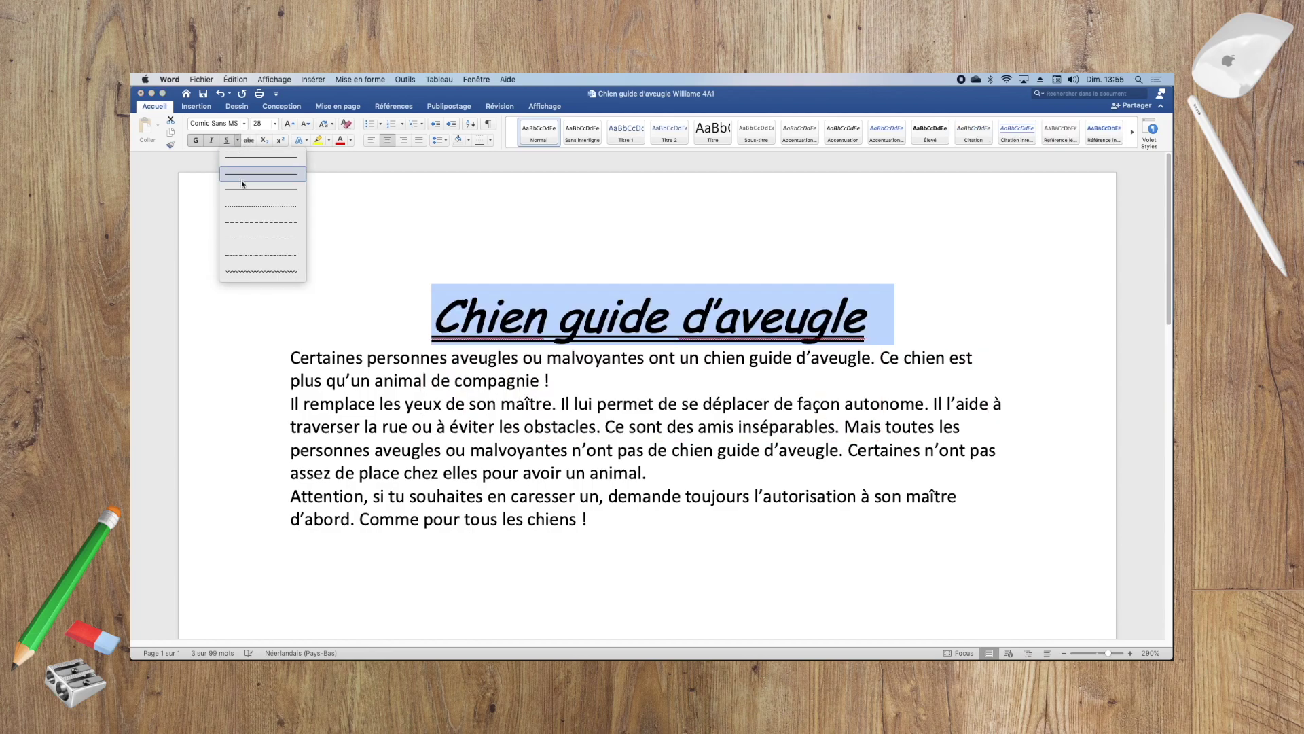
pyautogui.click(285, 189)
pyautogui.click(238, 140)
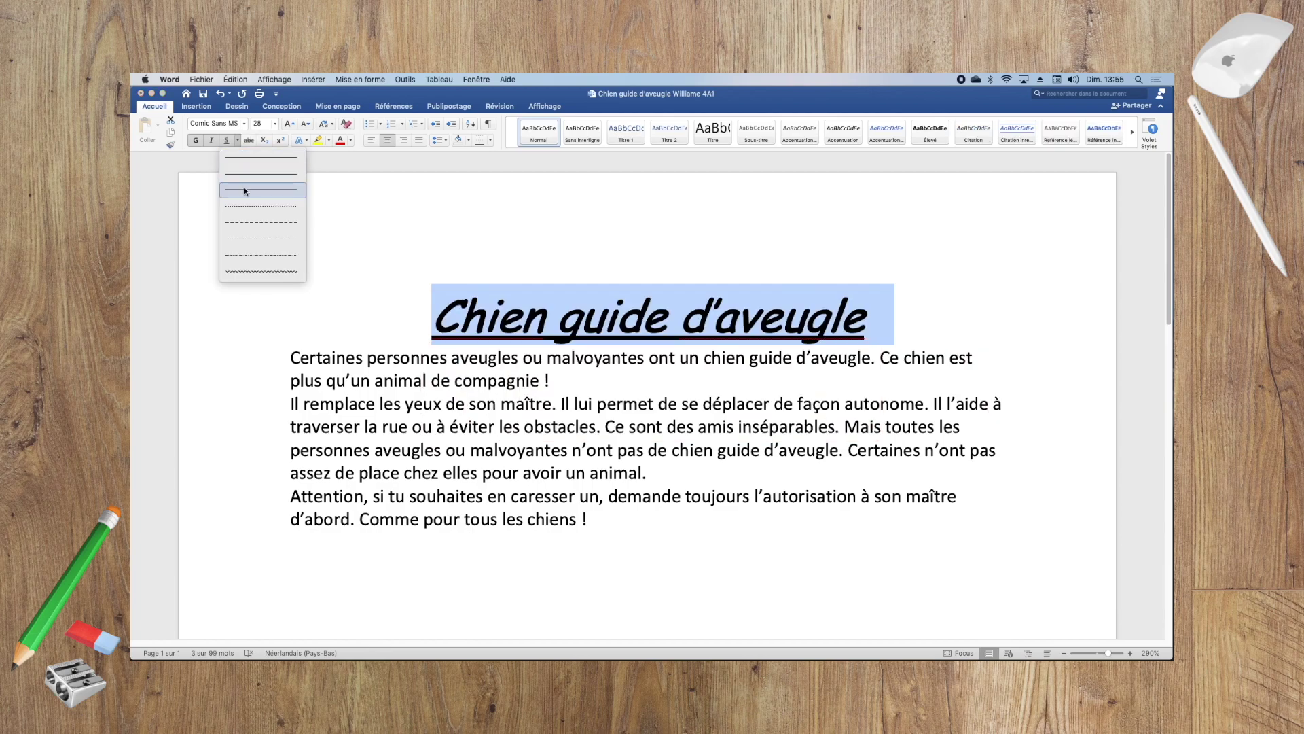
pyautogui.click(253, 207)
pyautogui.click(238, 140)
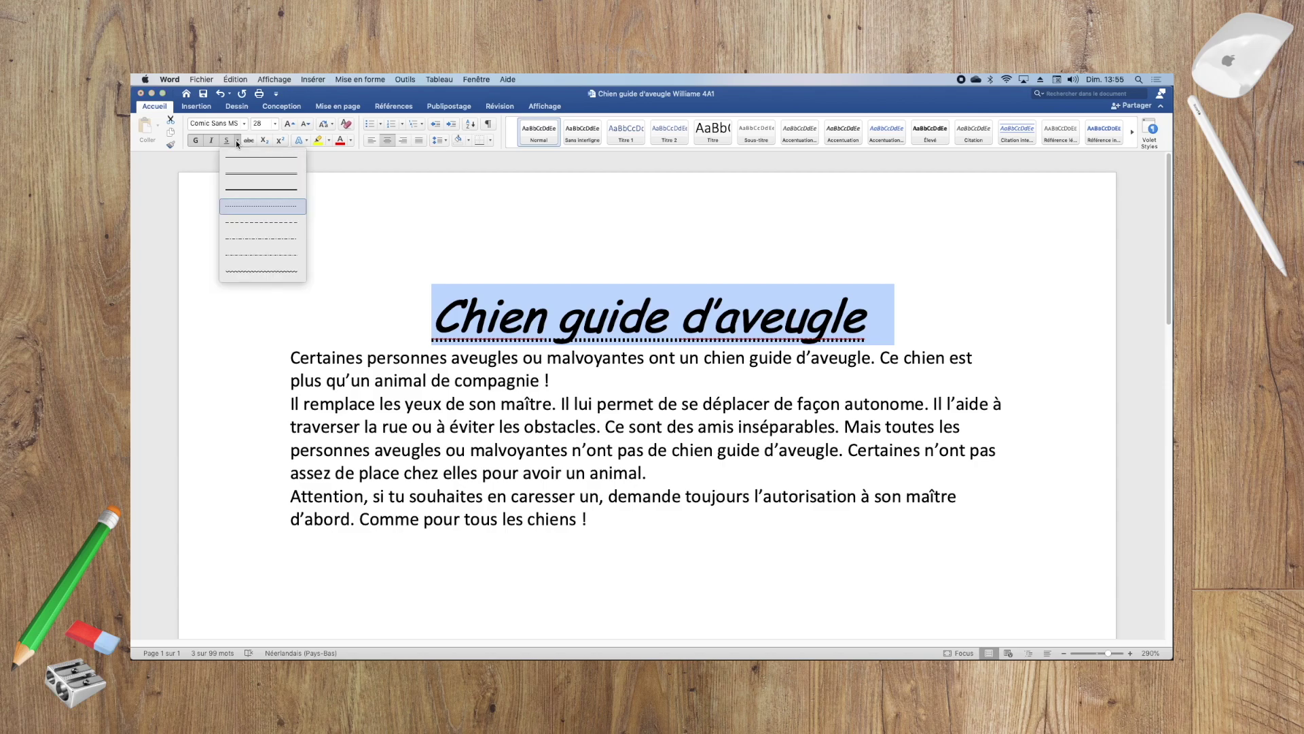
pyautogui.click(243, 223)
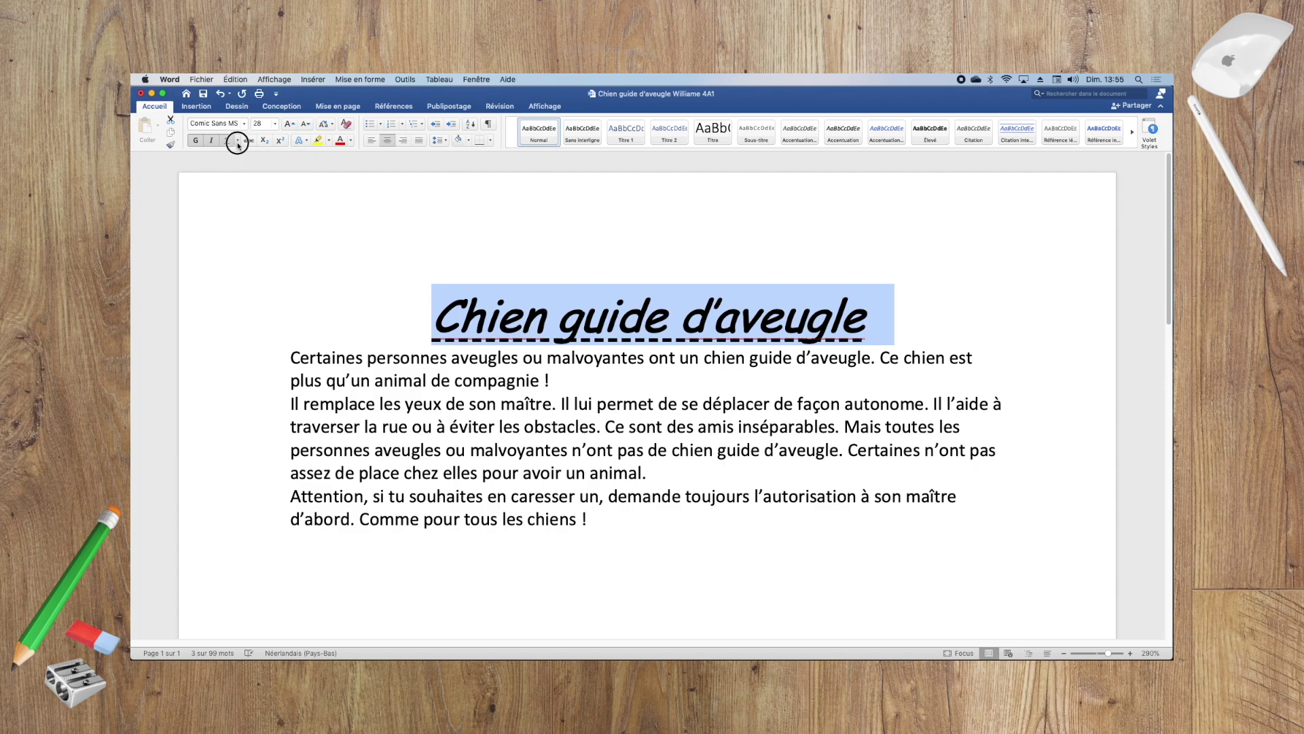
pyautogui.click(237, 140)
pyautogui.click(244, 242)
pyautogui.click(237, 140)
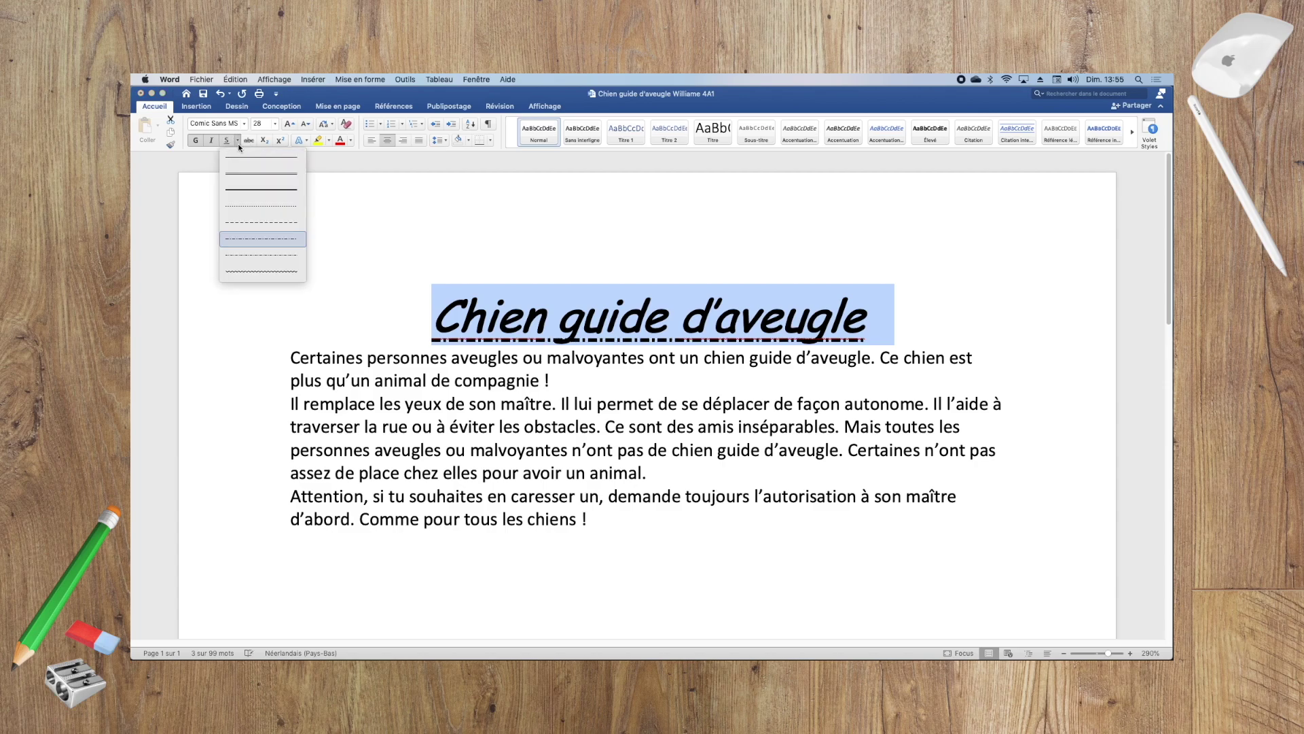
pyautogui.click(248, 250)
pyautogui.click(238, 140)
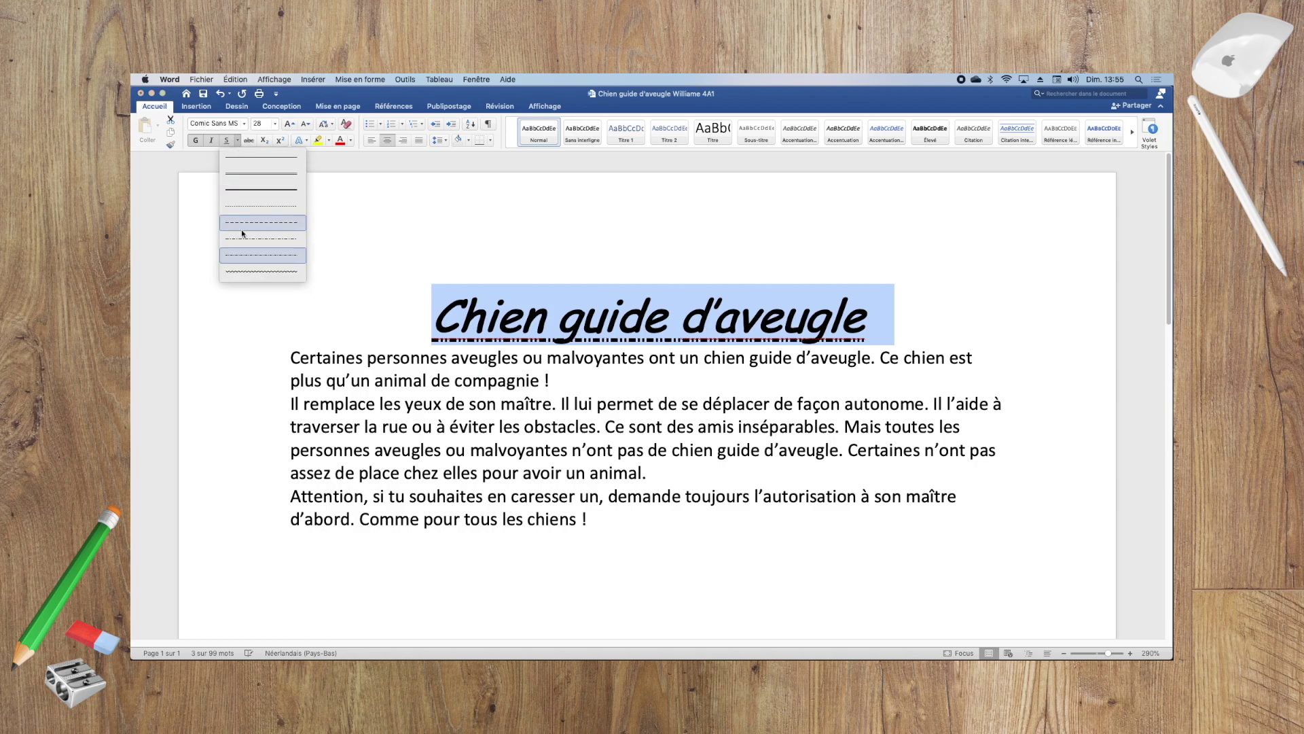
pyautogui.click(242, 267)
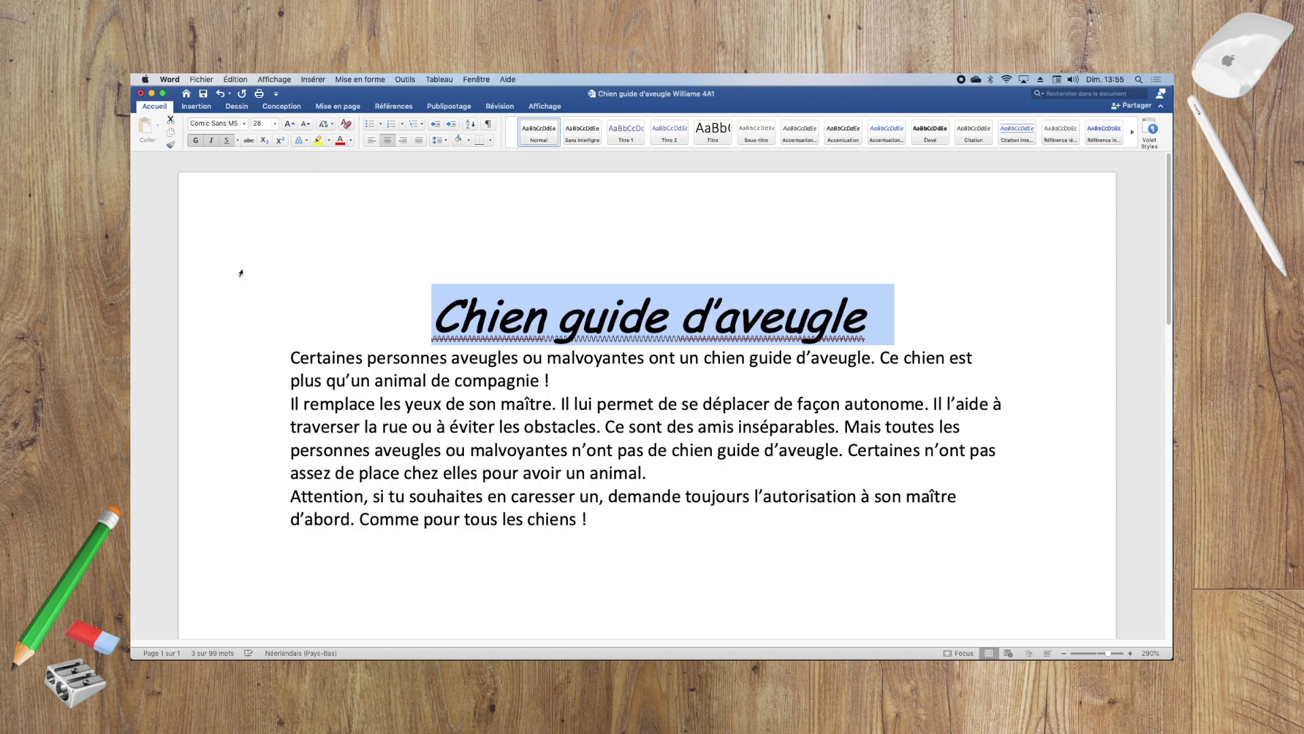
# Step: Underline the title with a solid line
pyautogui.click(237, 140)
pyautogui.press('Escape')
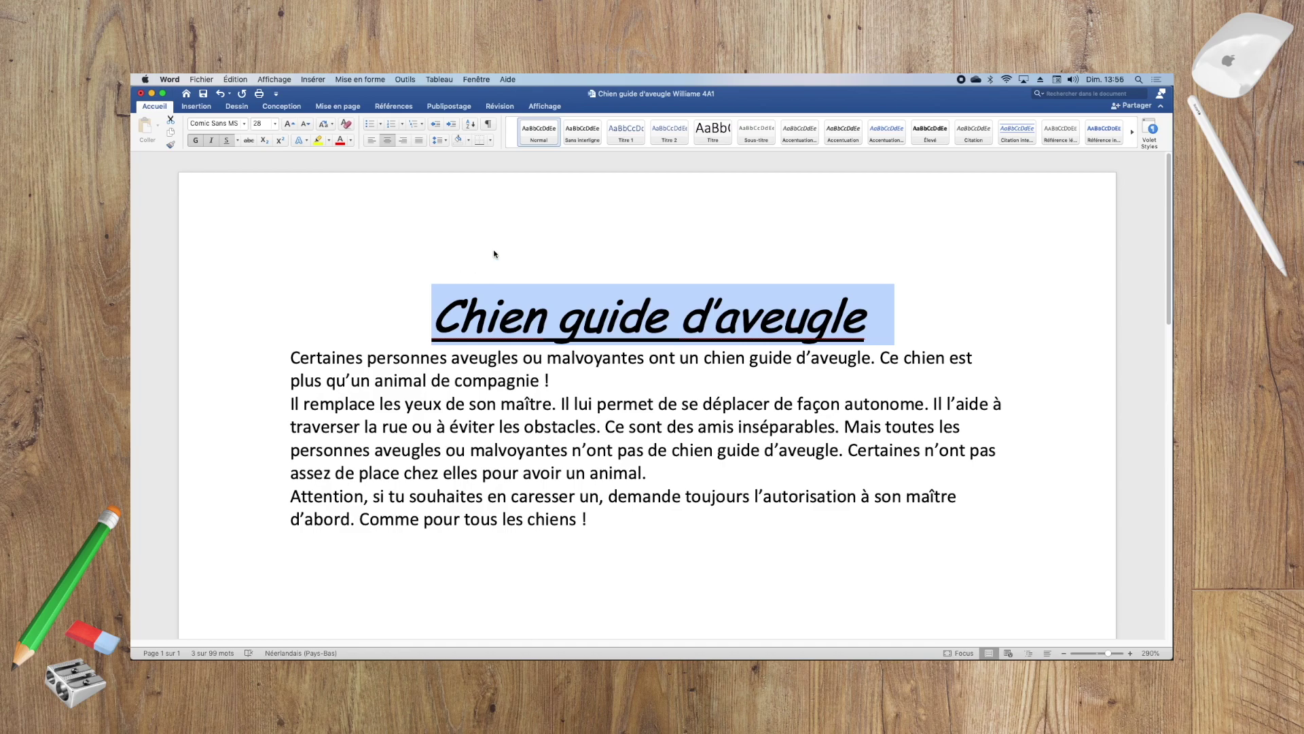
# Step: Colour the title text with a darker blue shade from the theme colours
pyautogui.click(351, 142)
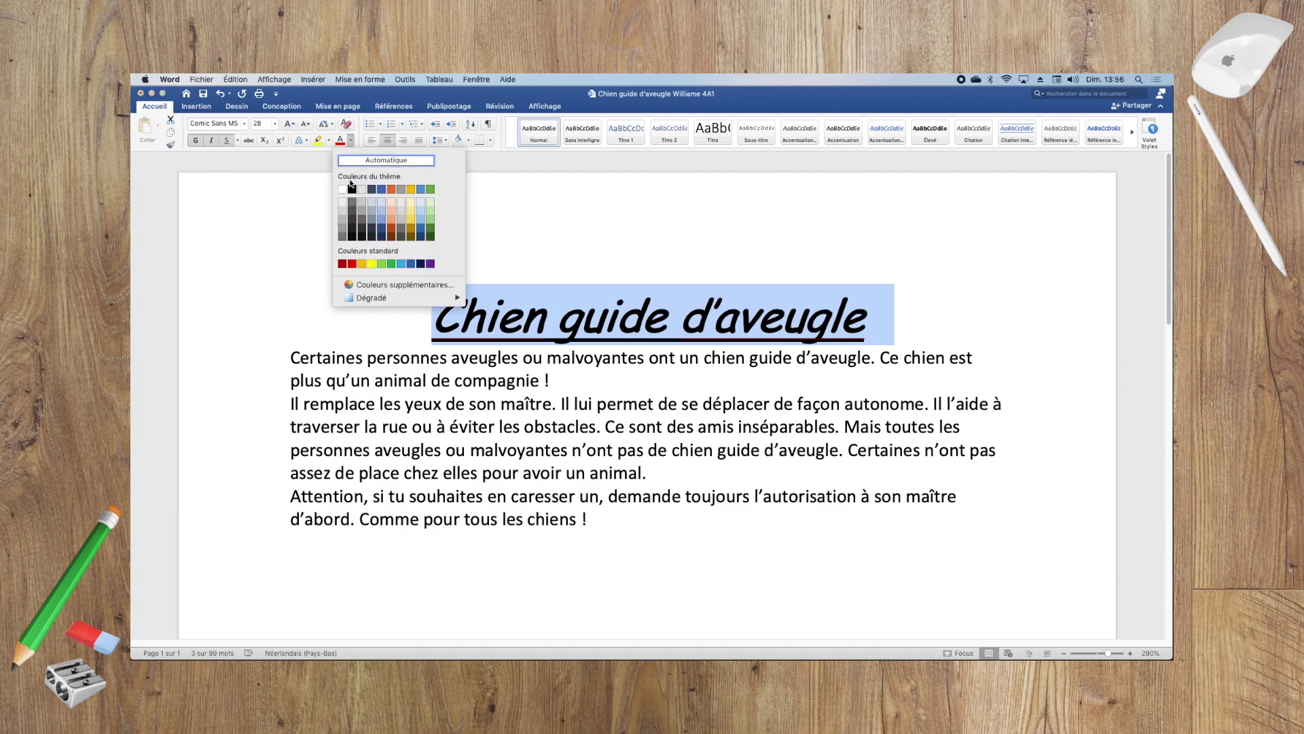
pyautogui.click(381, 228)
# Step: Compare the custom colour pickers for the title text, and apply a dark indigo-blue from the pencil colours
pyautogui.click(350, 140)
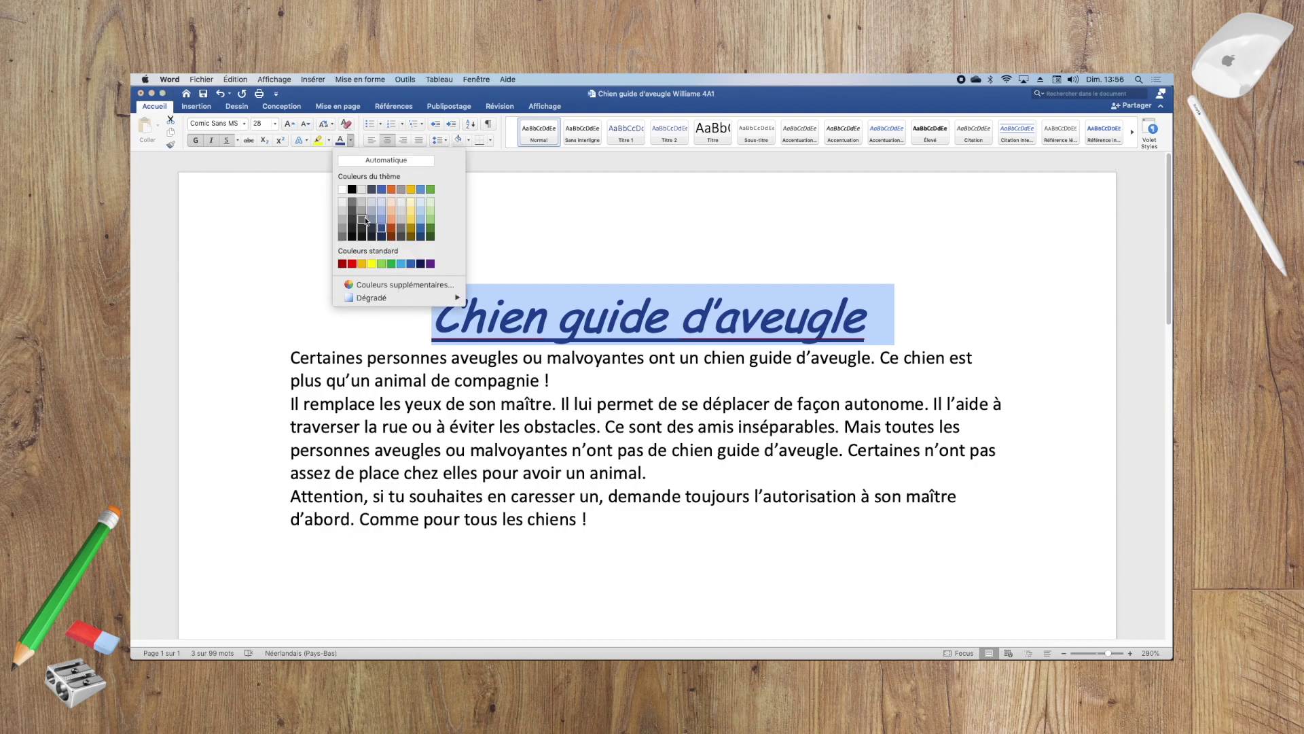
pyautogui.click(377, 287)
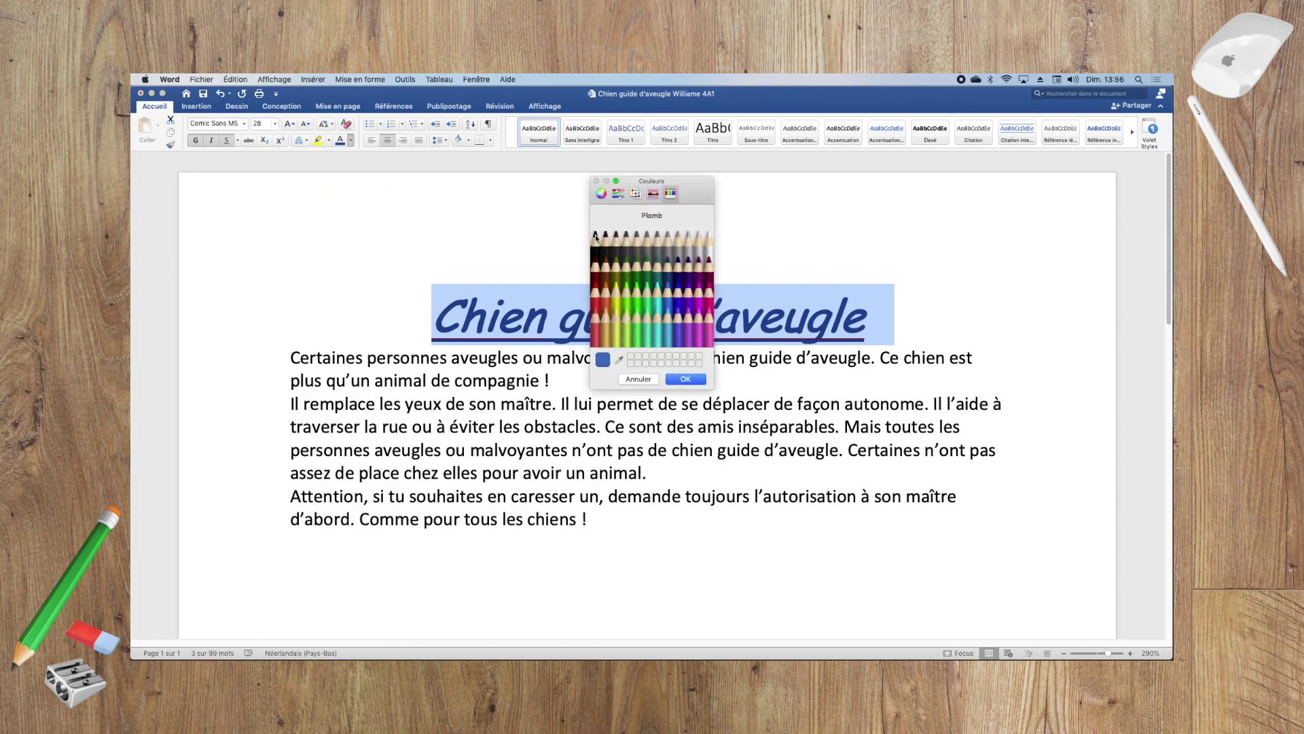
pyautogui.click(600, 193)
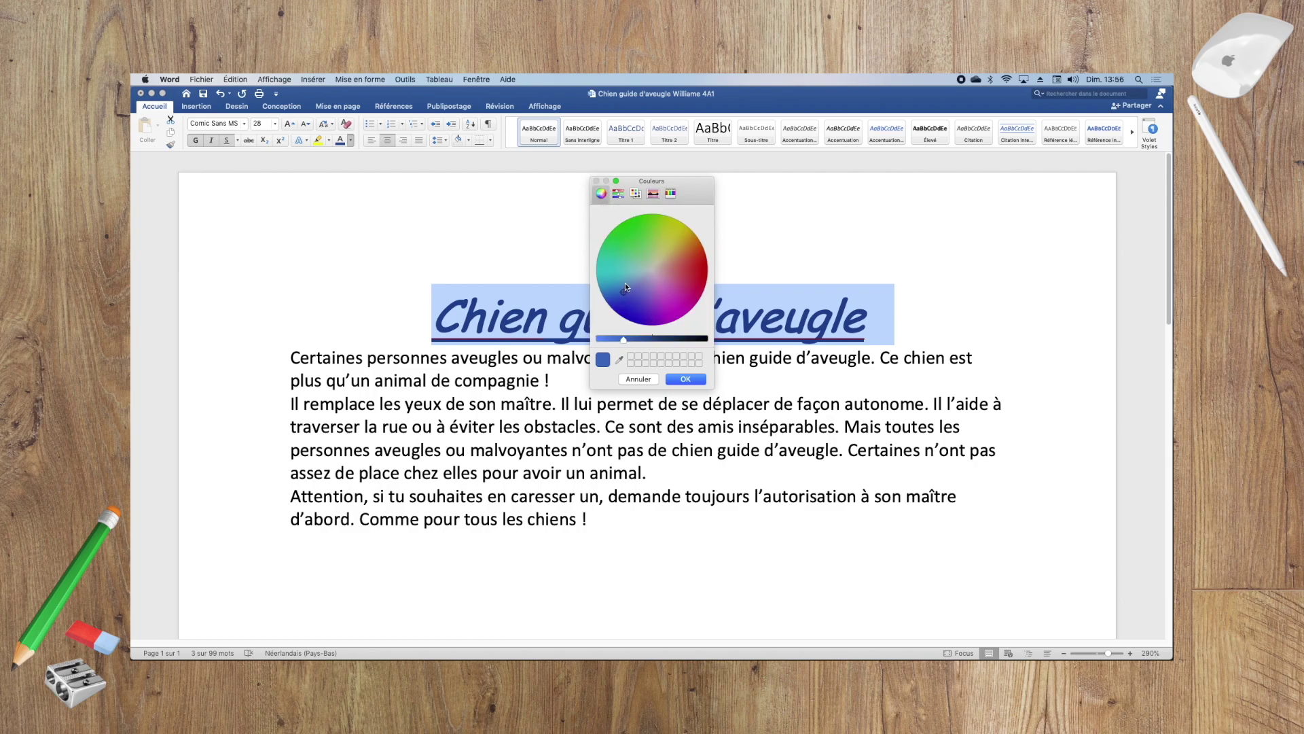
pyautogui.moveTo(625, 287)
pyautogui.mouseDown()
pyautogui.moveTo(673, 281)
pyautogui.moveTo(682, 253)
pyautogui.moveTo(681, 283)
pyautogui.mouseUp()
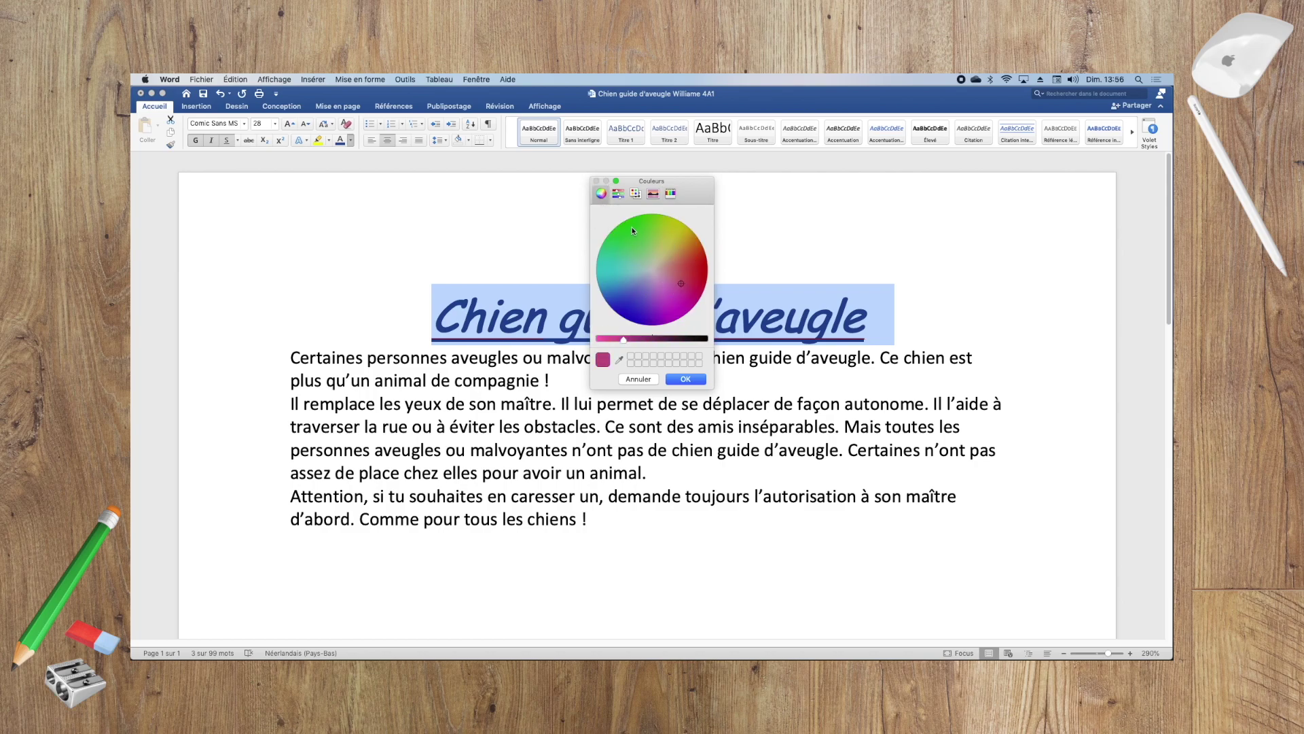
pyautogui.click(618, 195)
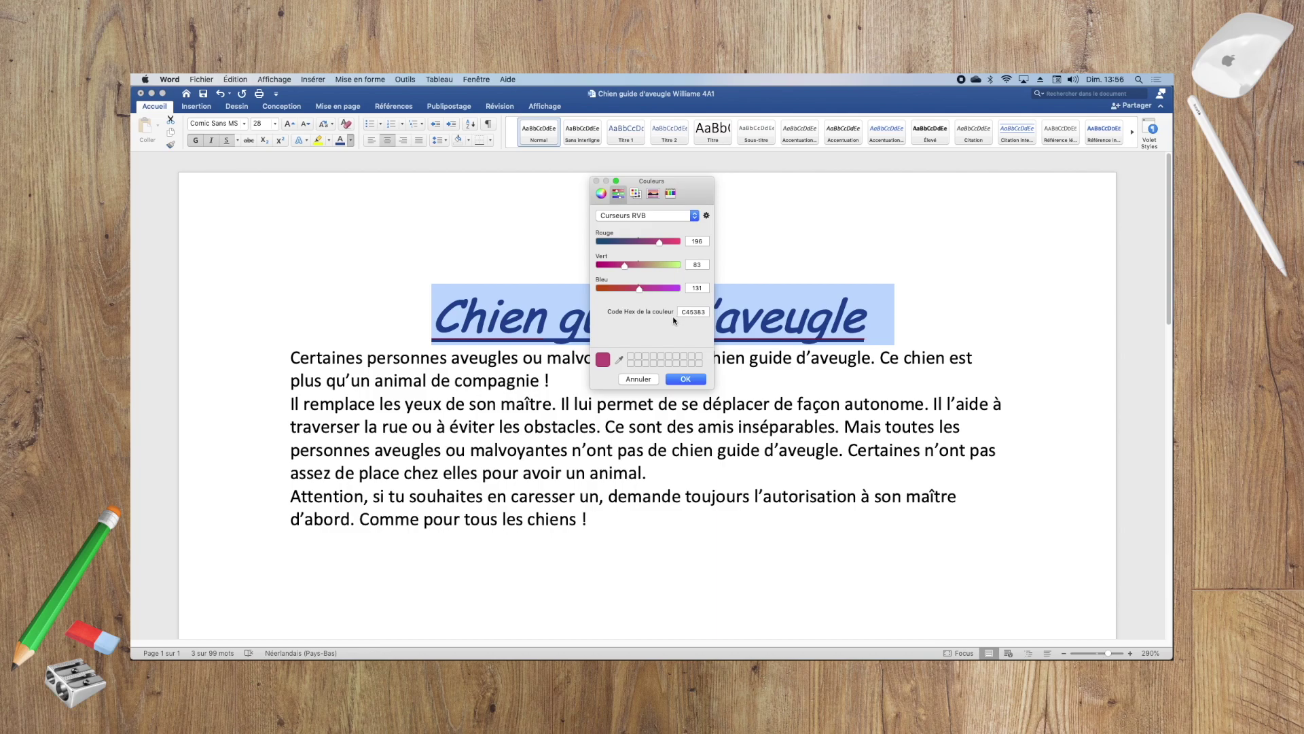
pyautogui.click(635, 194)
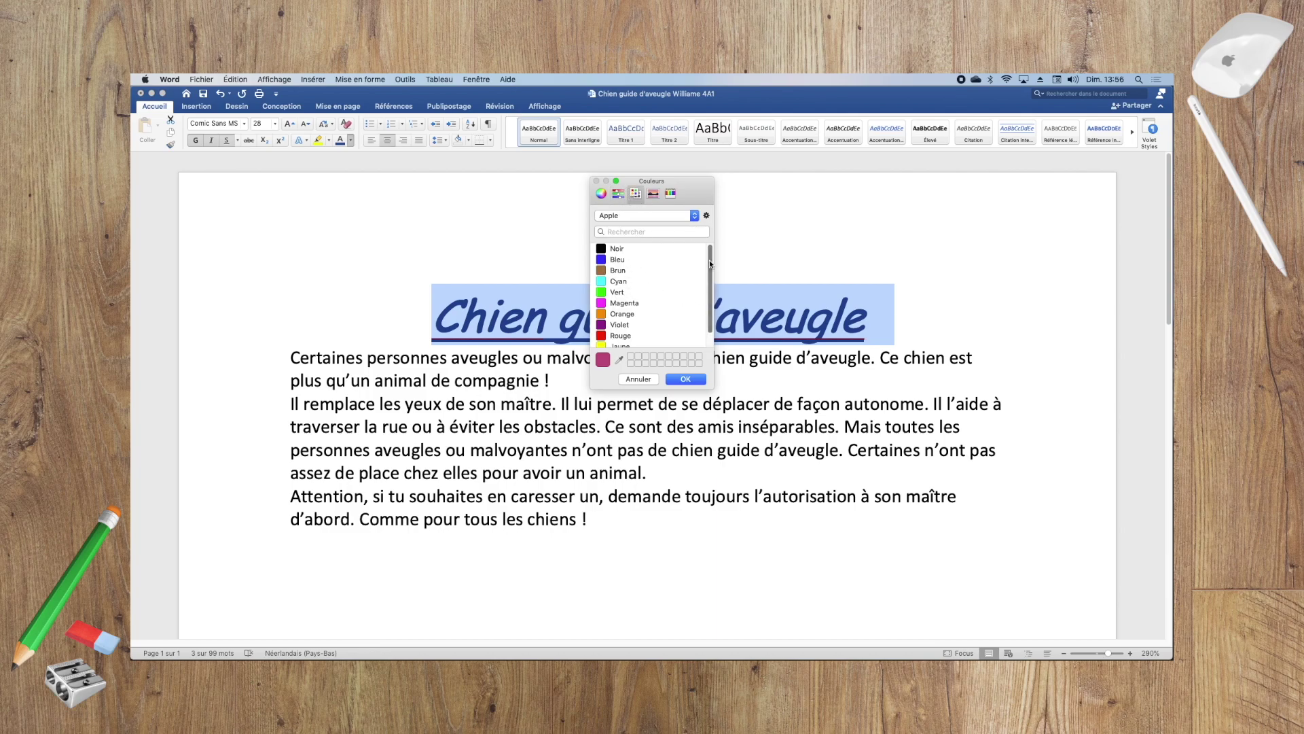
pyautogui.click(653, 193)
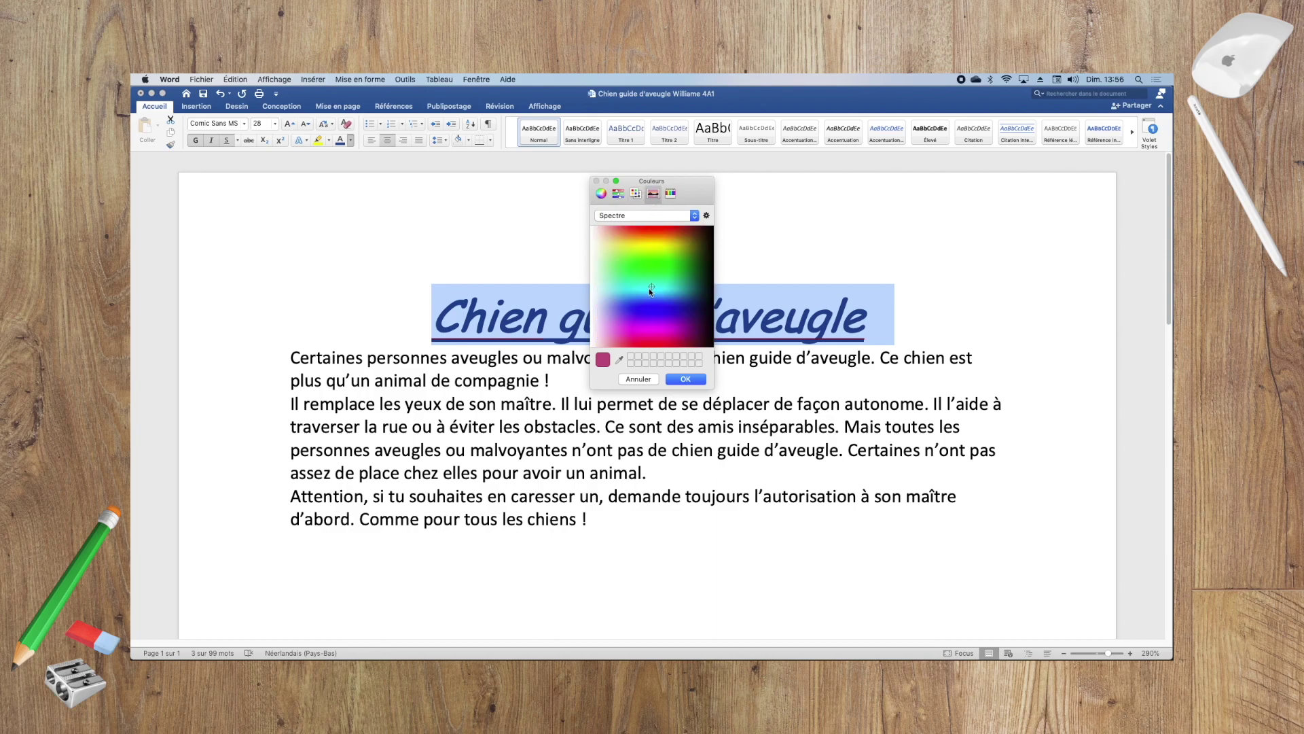
pyautogui.moveTo(650, 288)
pyautogui.mouseDown()
pyautogui.moveTo(690, 244)
pyautogui.moveTo(656, 243)
pyautogui.moveTo(671, 294)
pyautogui.moveTo(676, 280)
pyautogui.mouseUp()
pyautogui.click(669, 195)
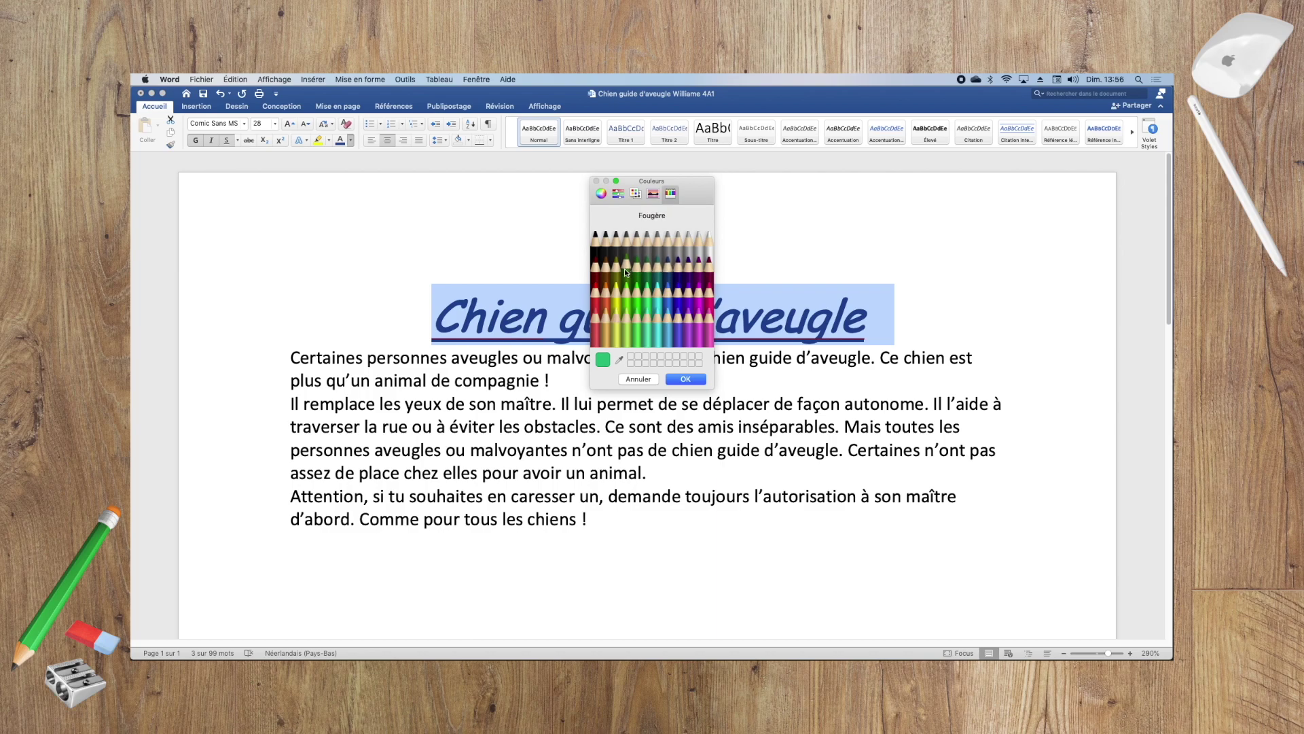
pyautogui.click(677, 266)
pyautogui.click(683, 379)
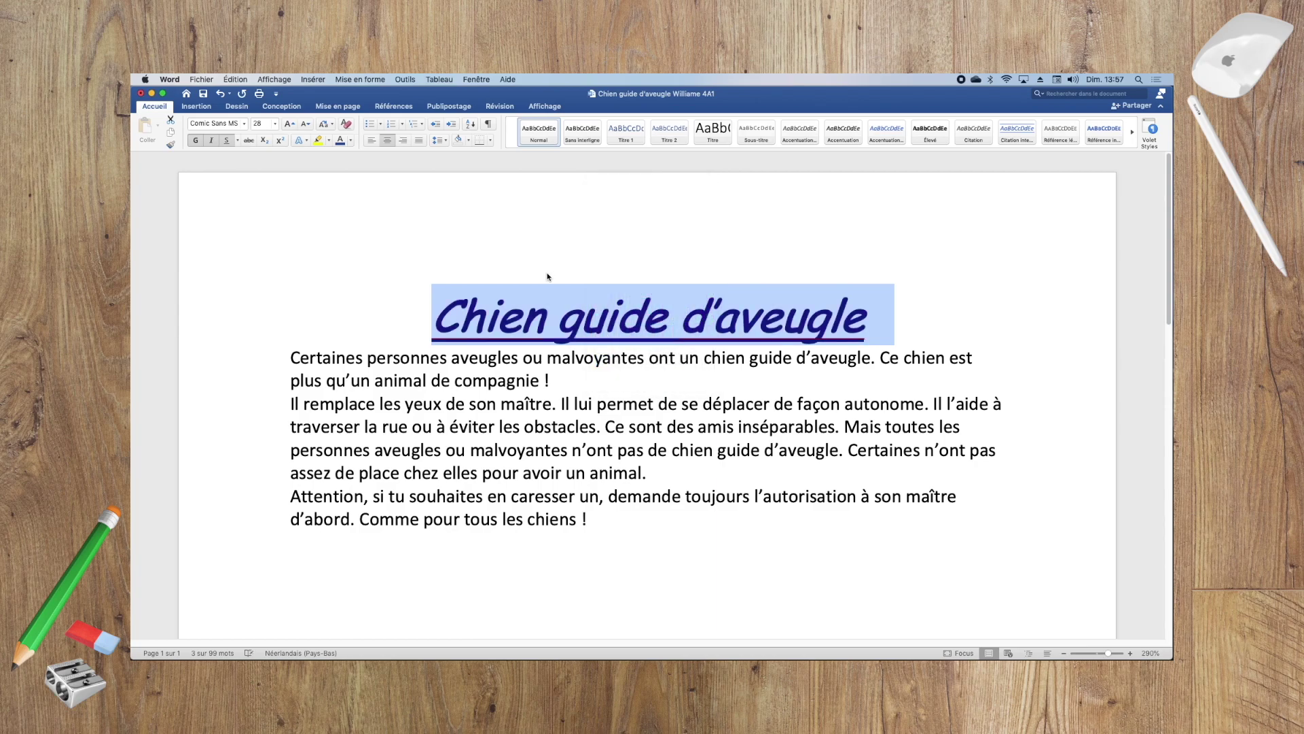
# Step: Apply the second light-variation gradient to the title's text colour, and deselect the title
pyautogui.click(351, 140)
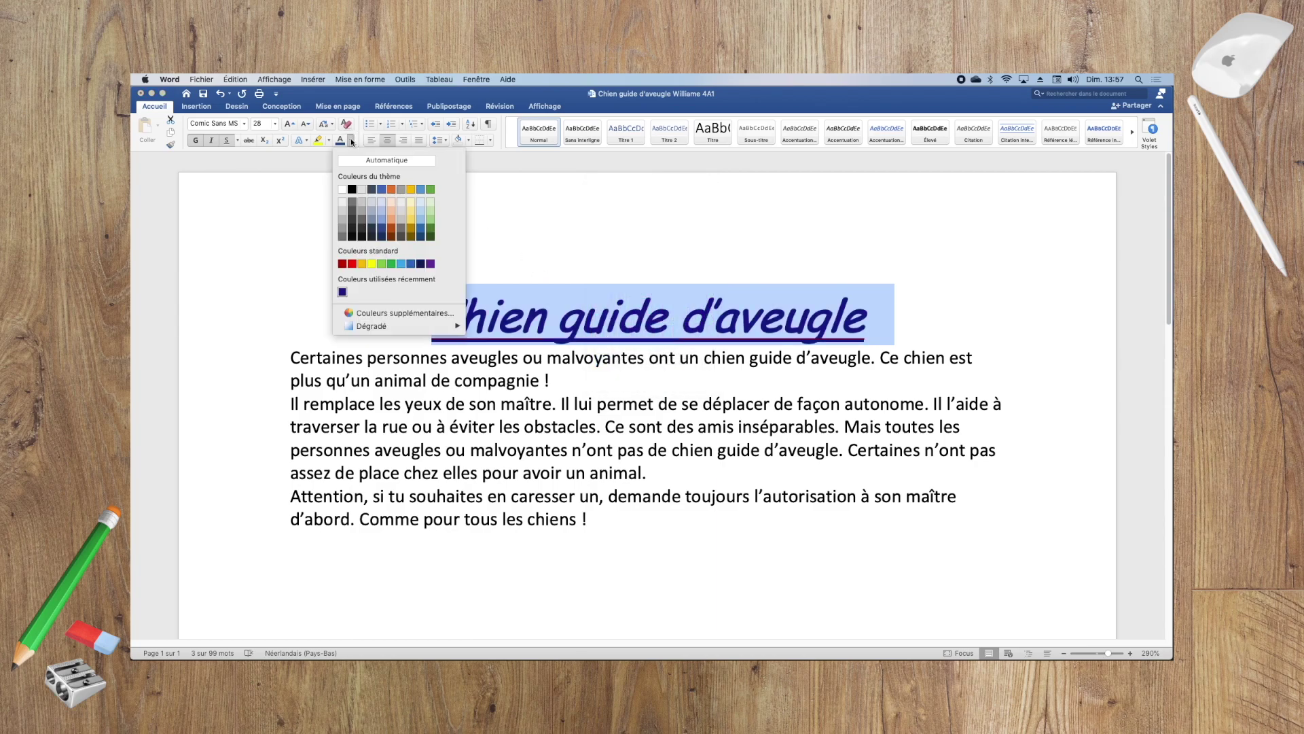
pyautogui.moveTo(408, 324)
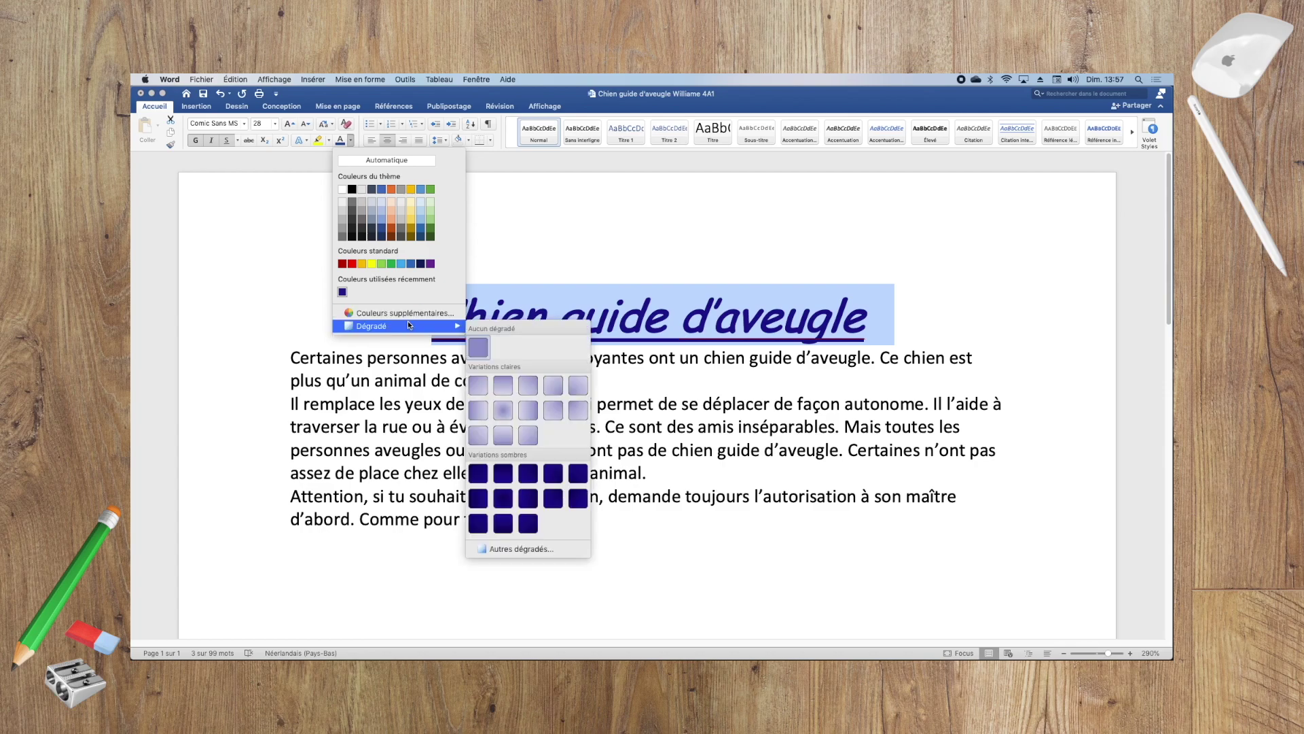
pyautogui.click(503, 386)
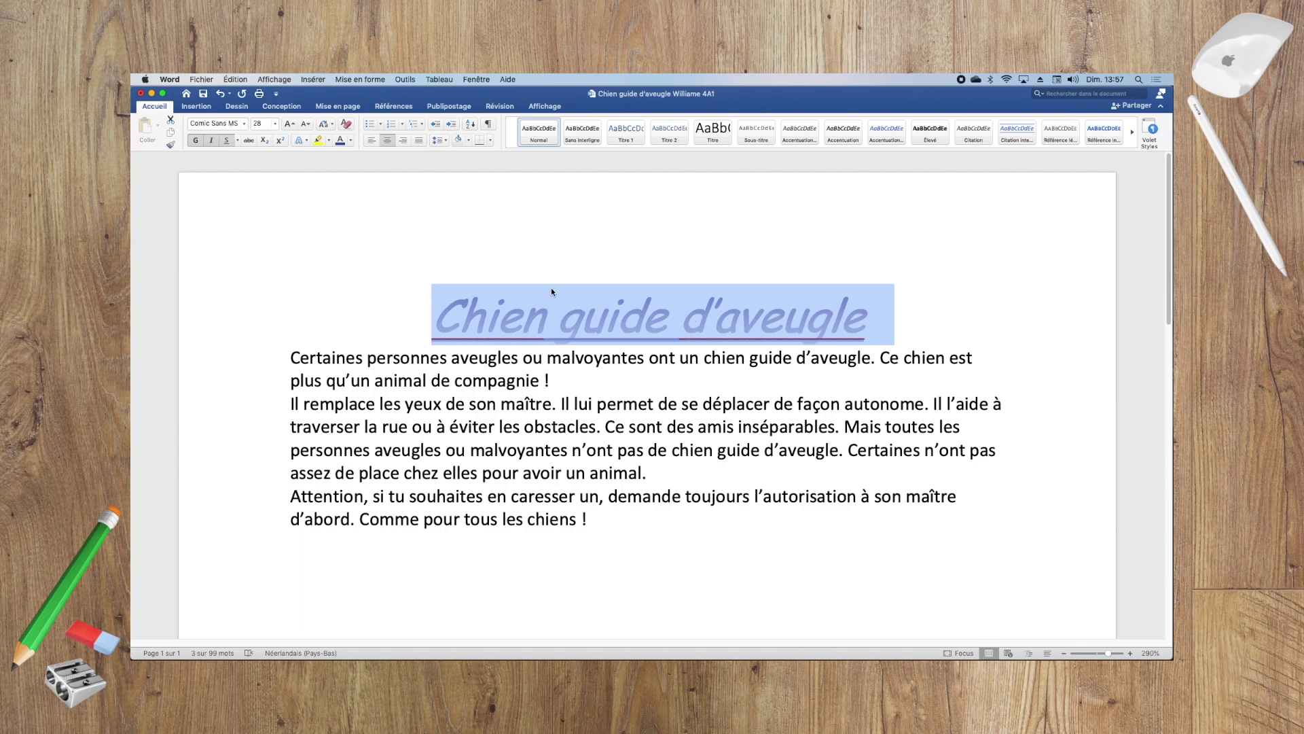
pyautogui.click(953, 292)
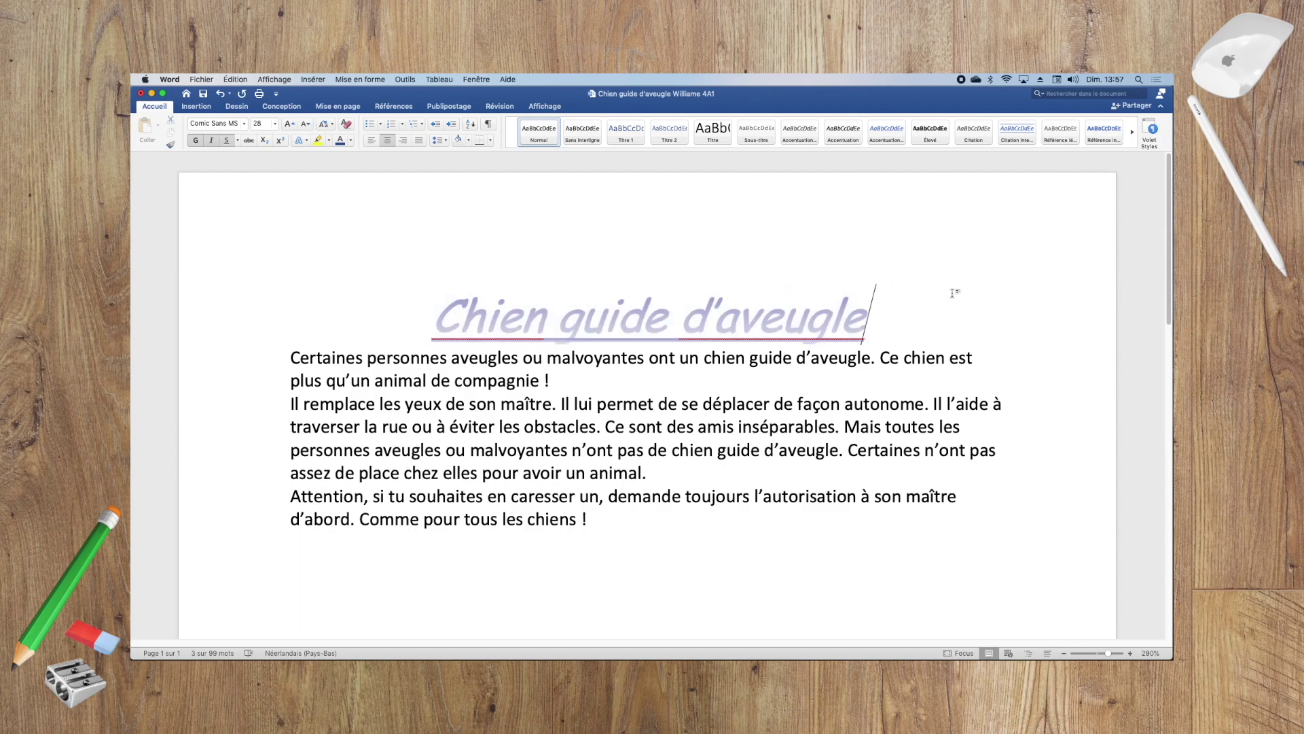
# Step: Select the whole title line and apply the blue text effect with a reflection
pyautogui.click(218, 322)
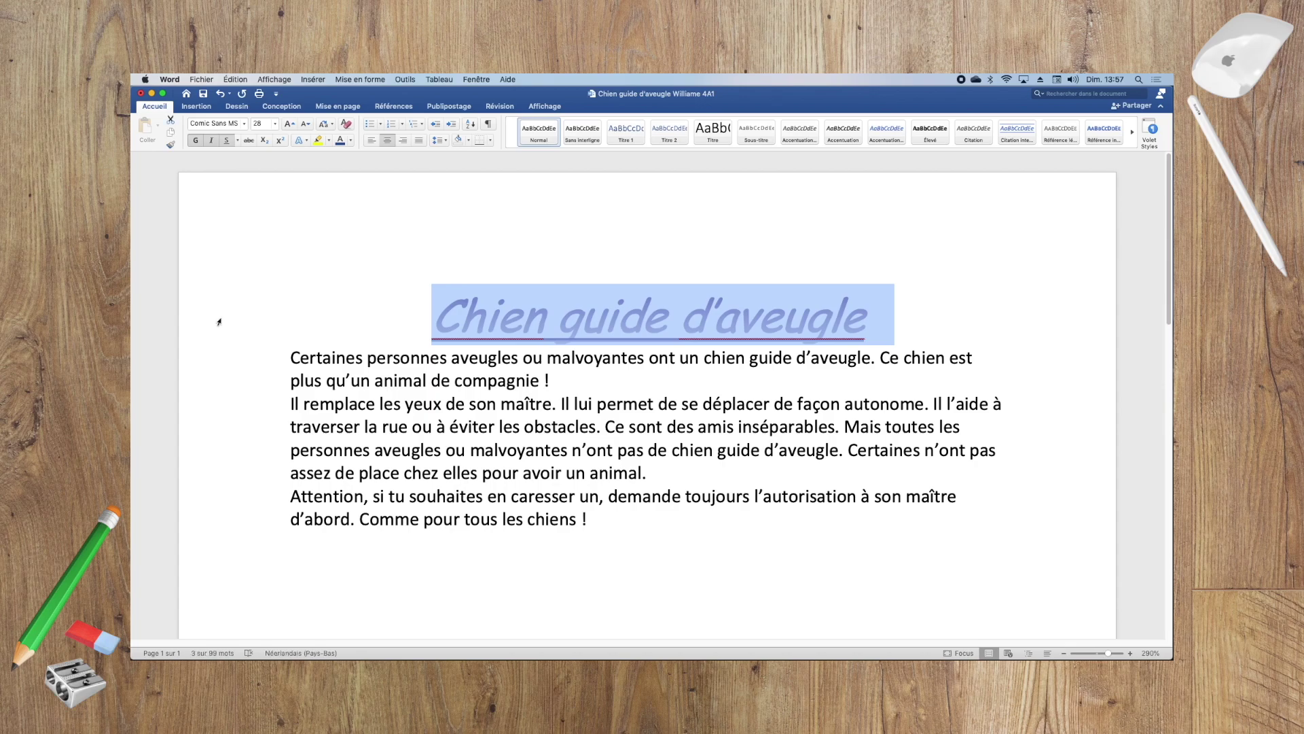
pyautogui.click(350, 140)
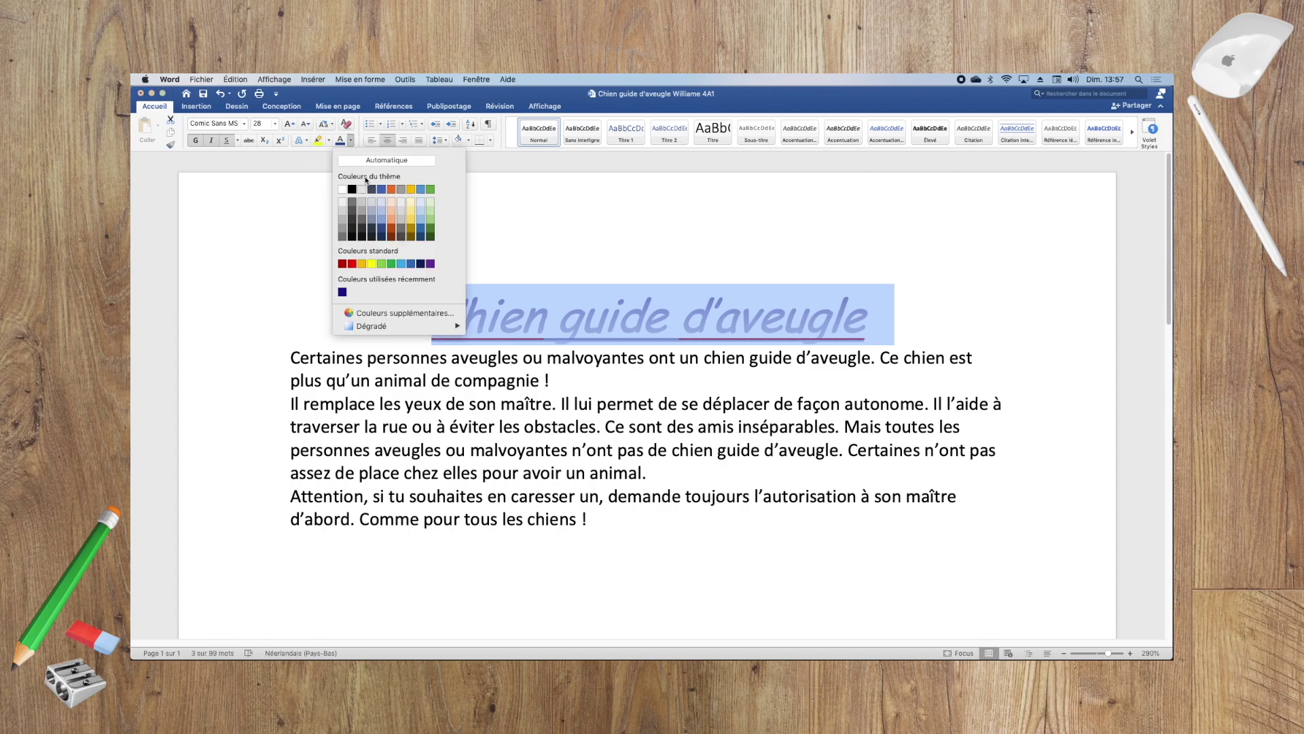
pyautogui.click(541, 229)
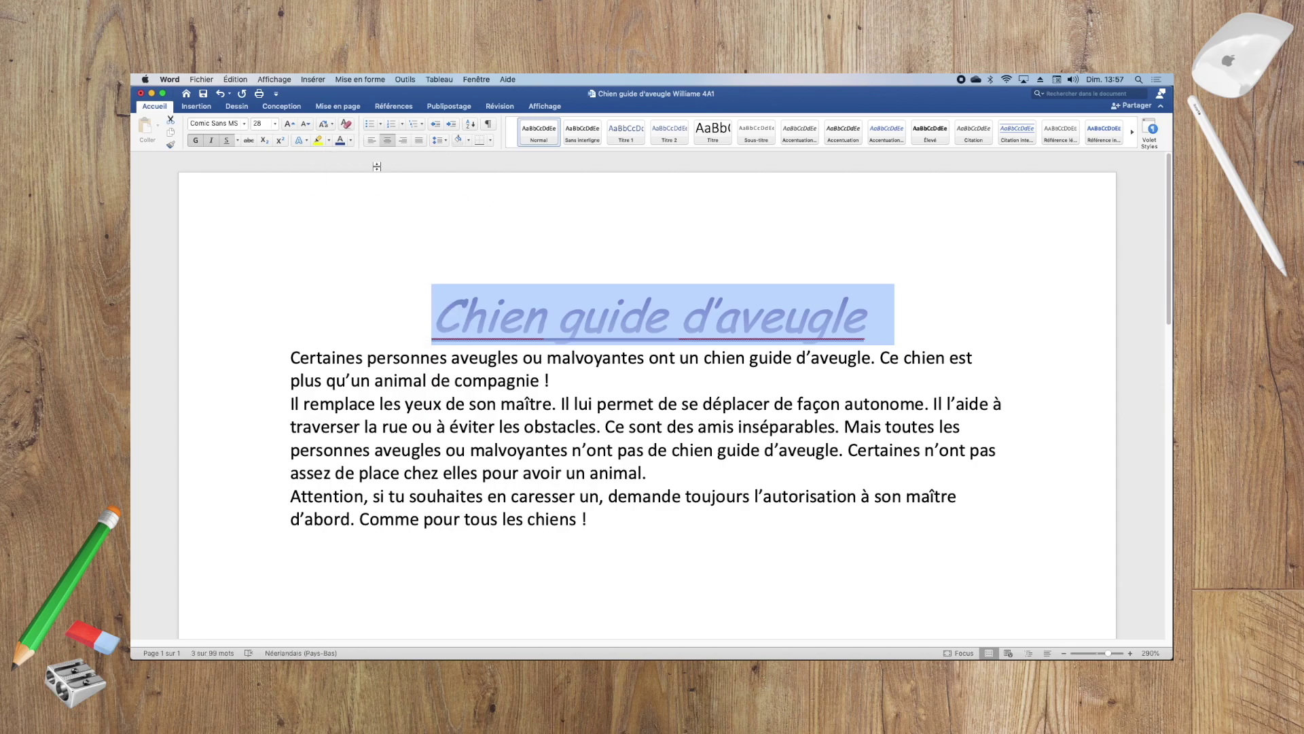
pyautogui.click(307, 142)
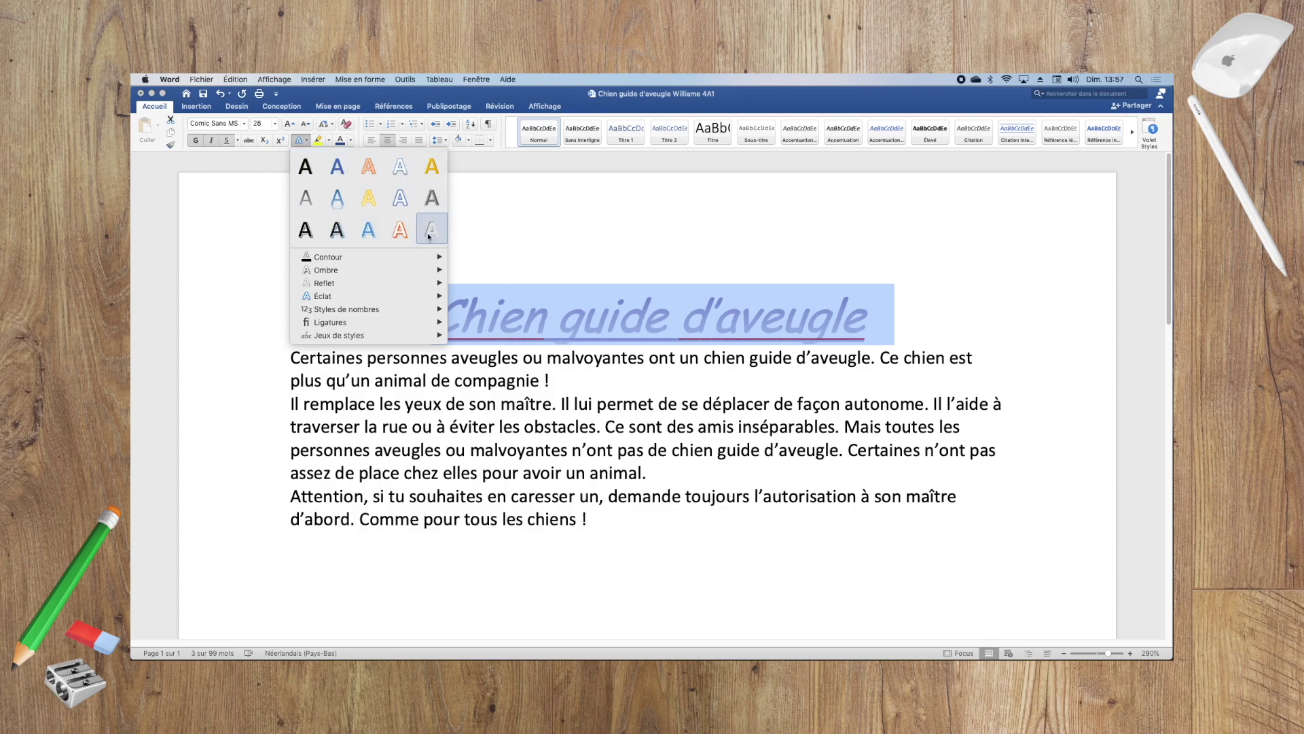
pyautogui.click(341, 200)
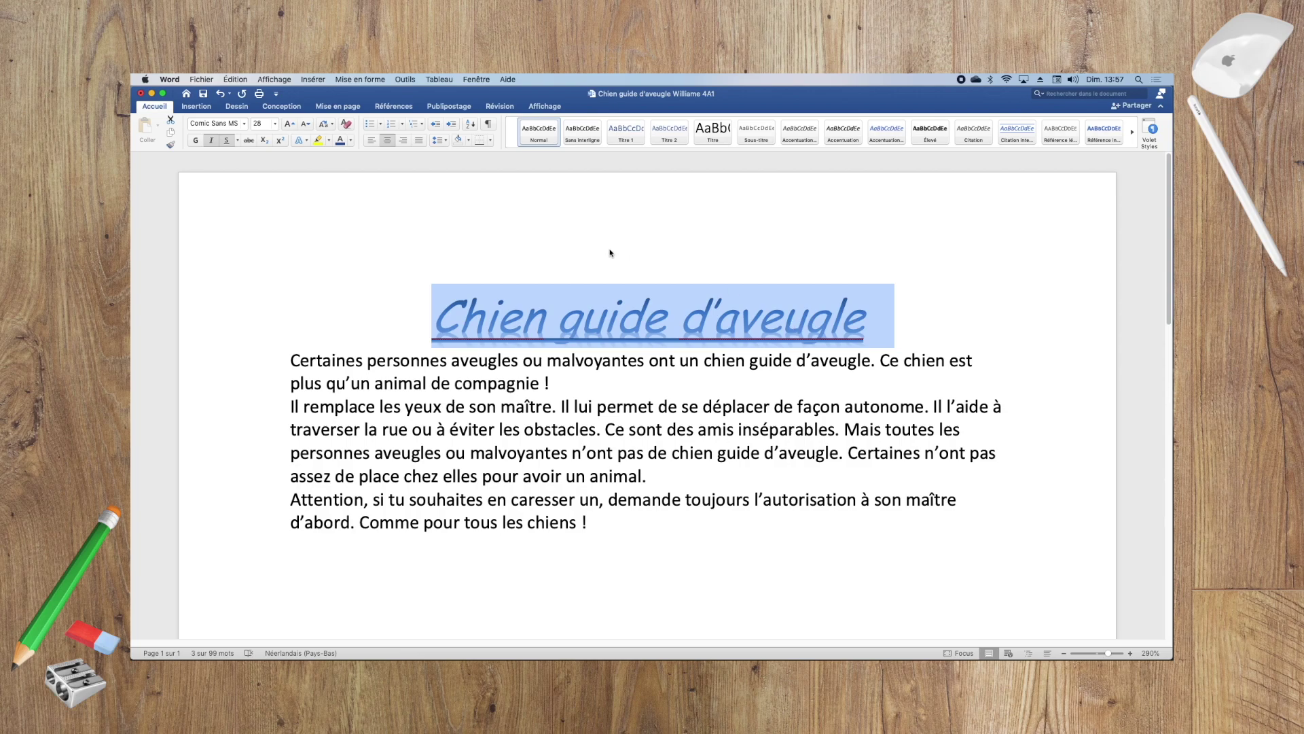
pyautogui.click(306, 141)
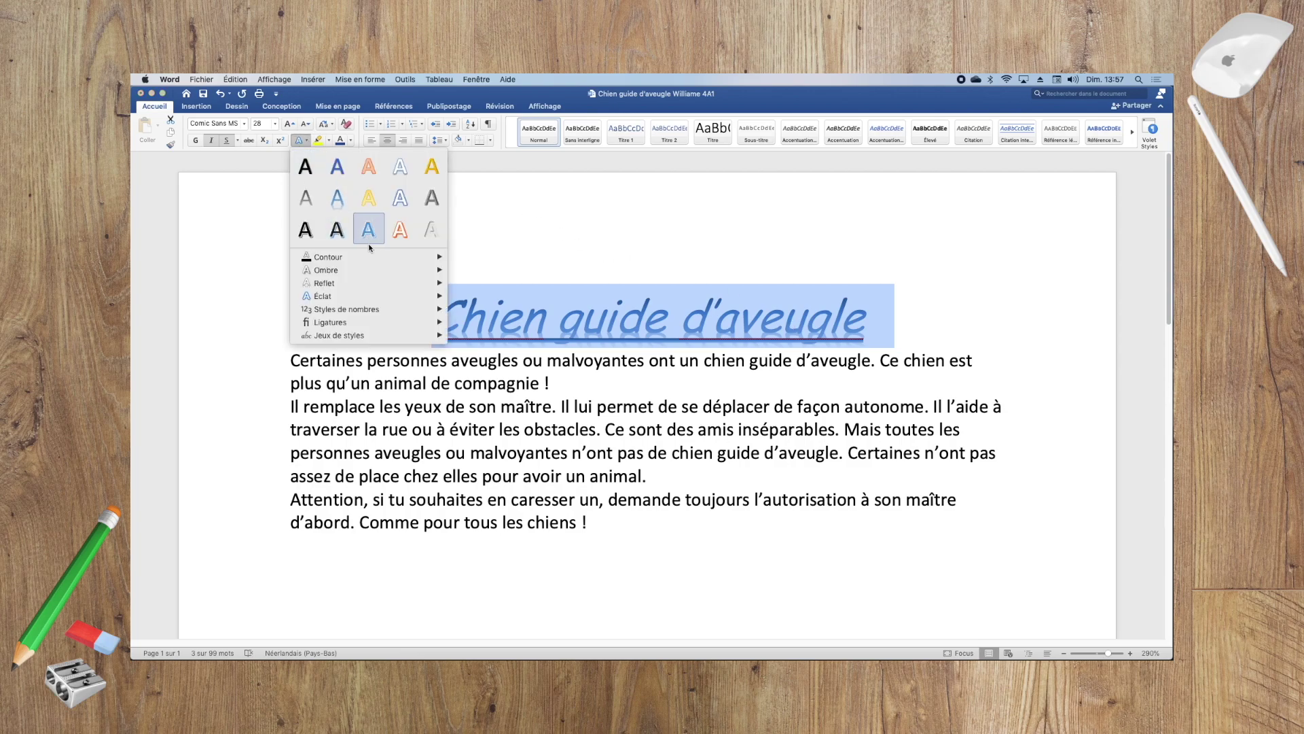
pyautogui.moveTo(364, 261)
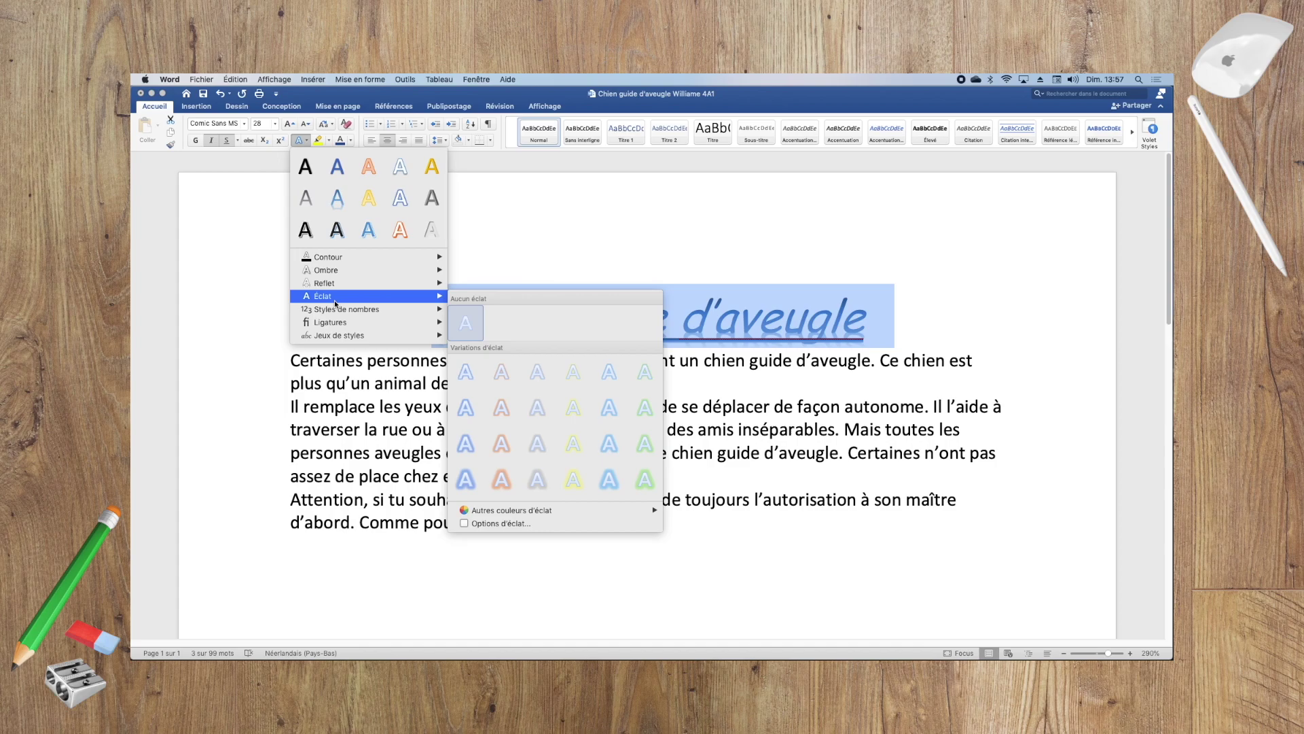
pyautogui.moveTo(336, 312)
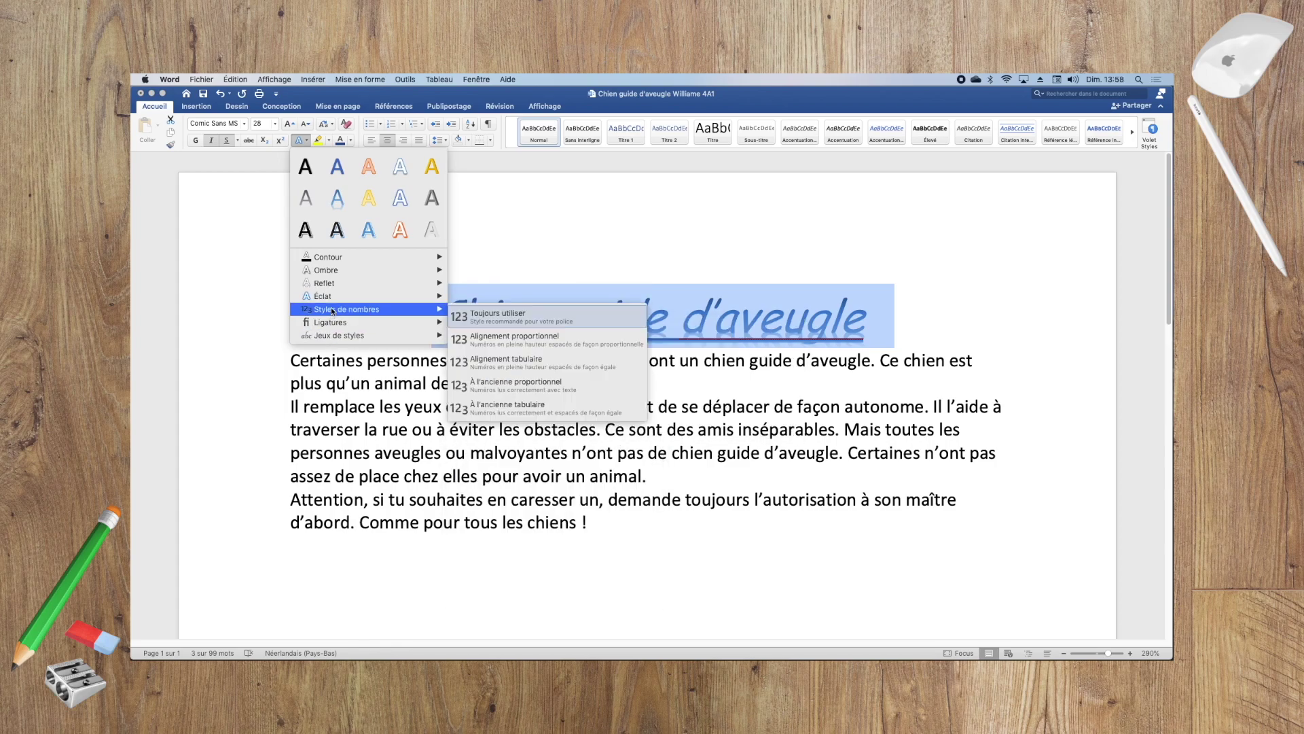
pyautogui.click(593, 203)
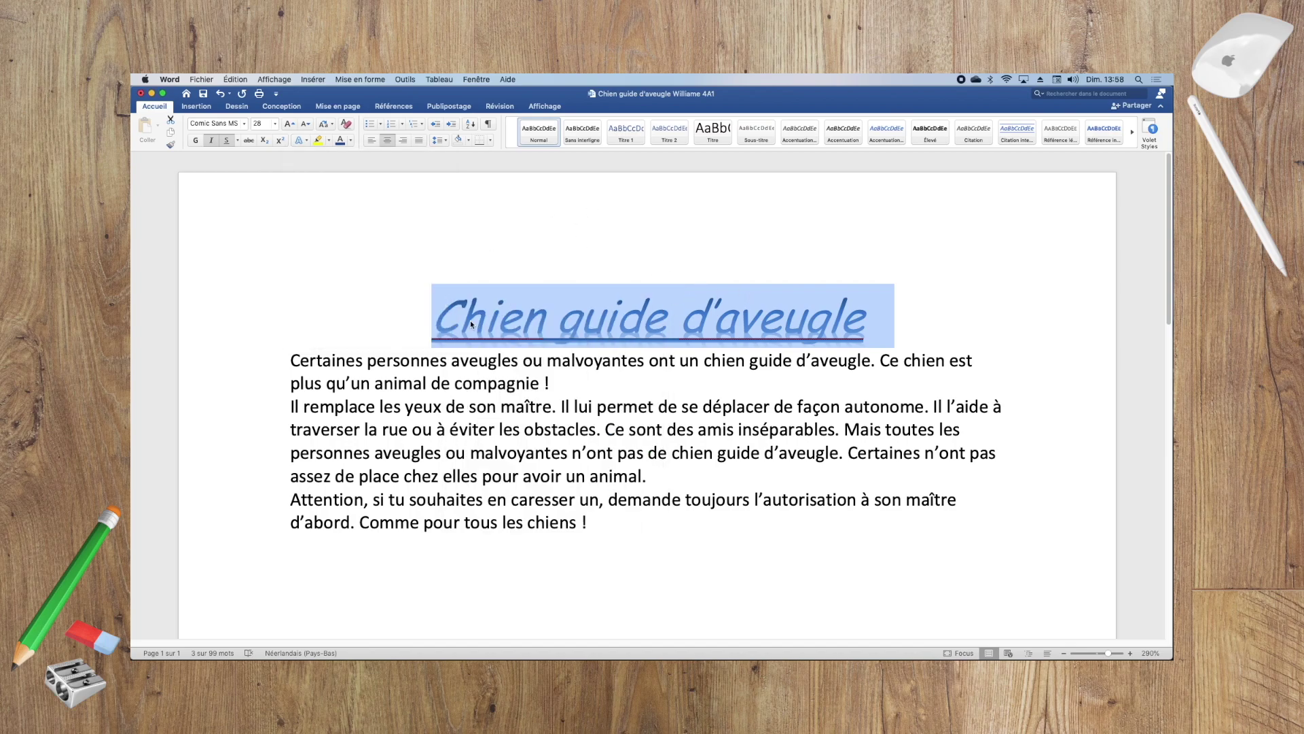
# Step: Insert an empty line between the title and the first paragraph
pyautogui.click(291, 360)
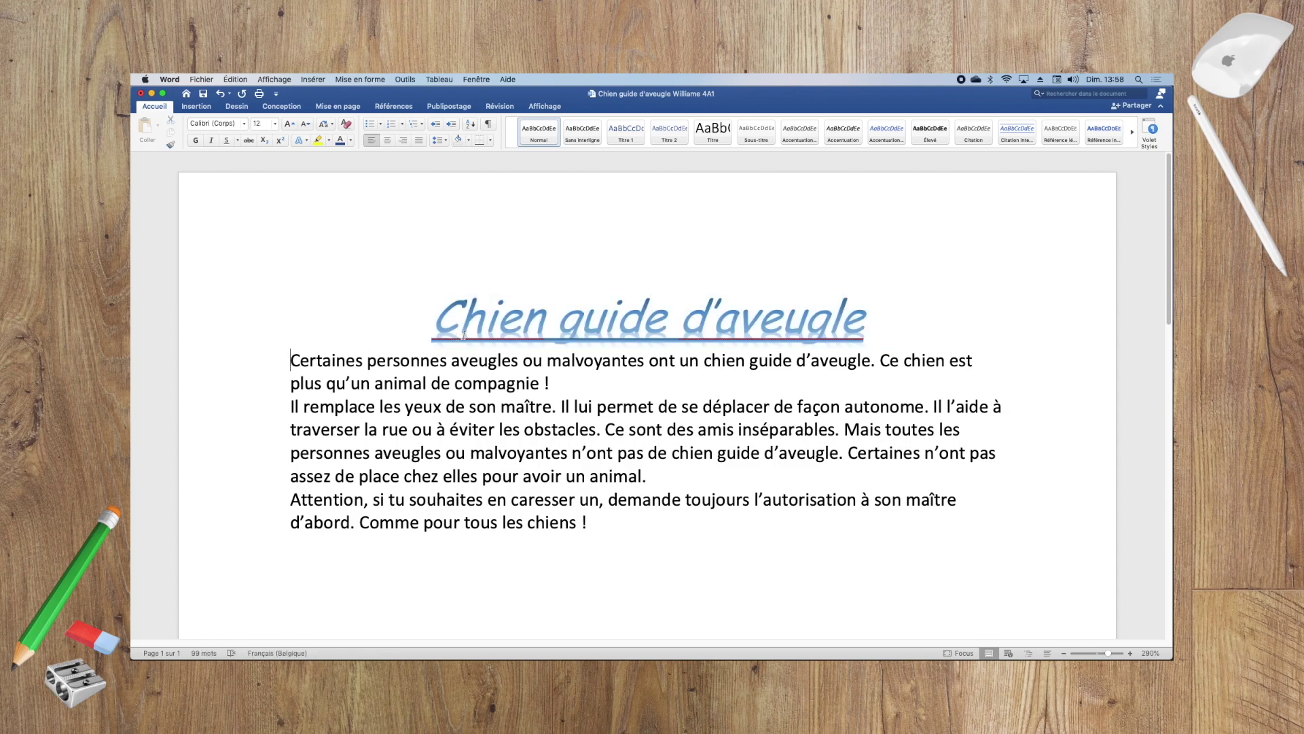
pyautogui.press('Return')
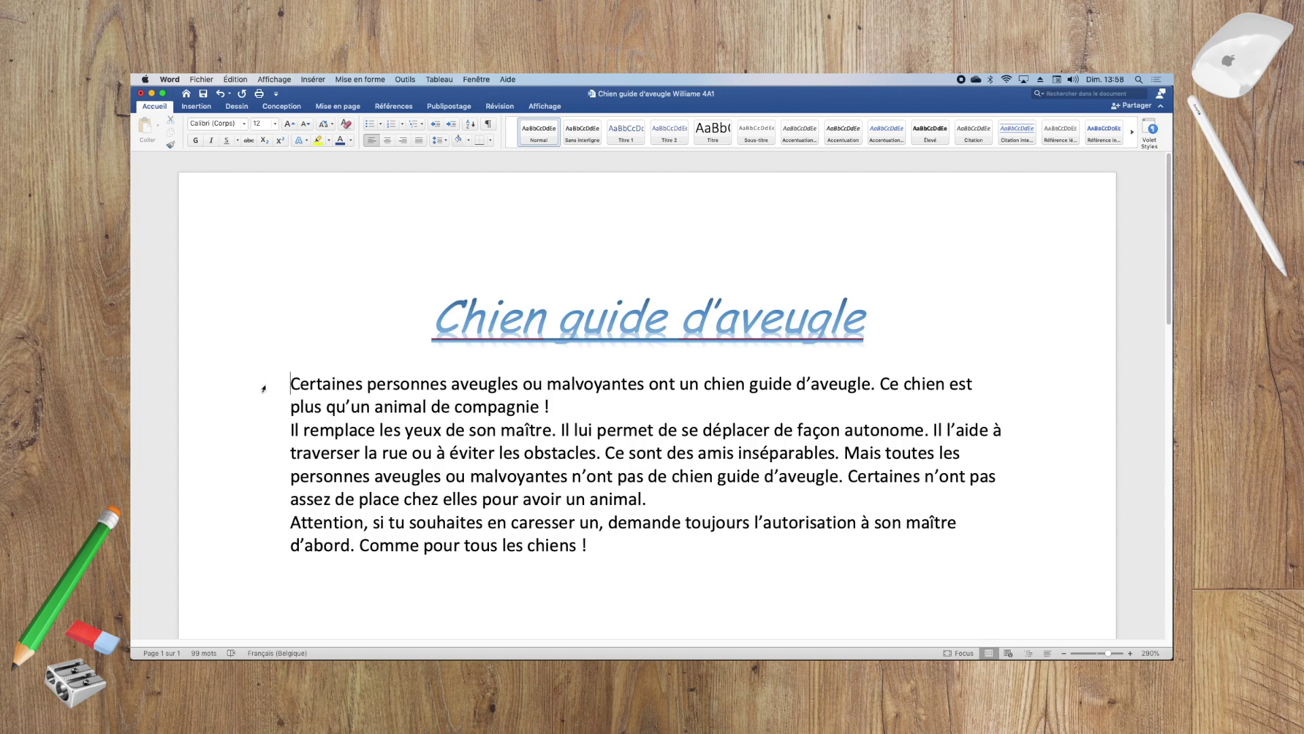
pyautogui.moveTo(263, 389); pyautogui.dragTo(243, 569)
pyautogui.click(277, 456)
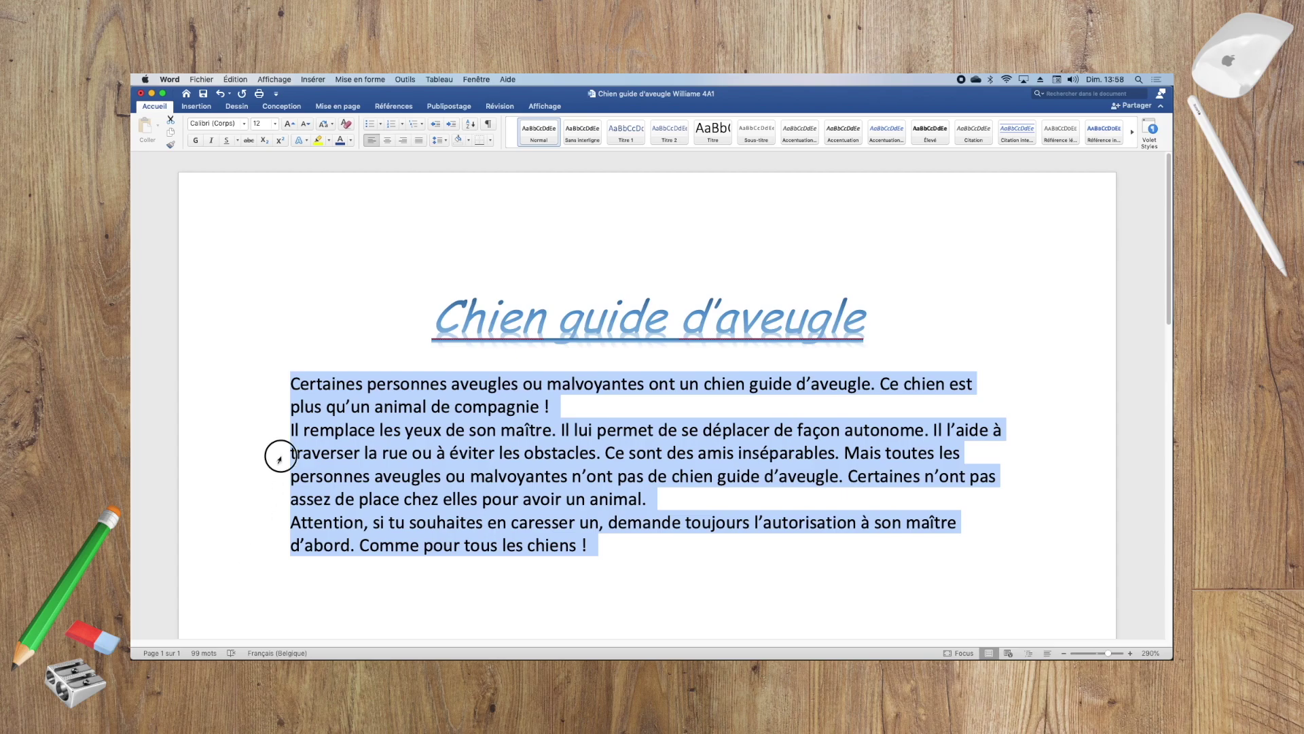
pyautogui.click(326, 375)
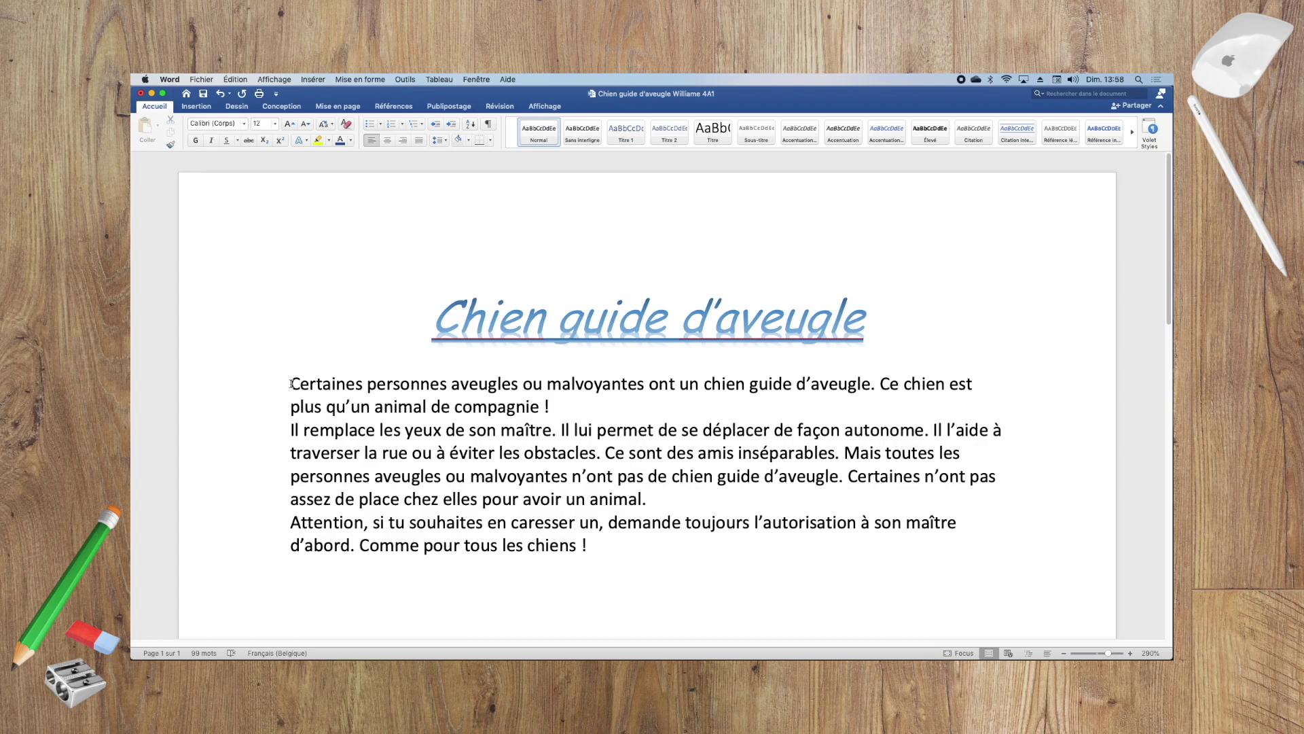
pyautogui.moveTo(290, 384); pyautogui.dragTo(590, 548)
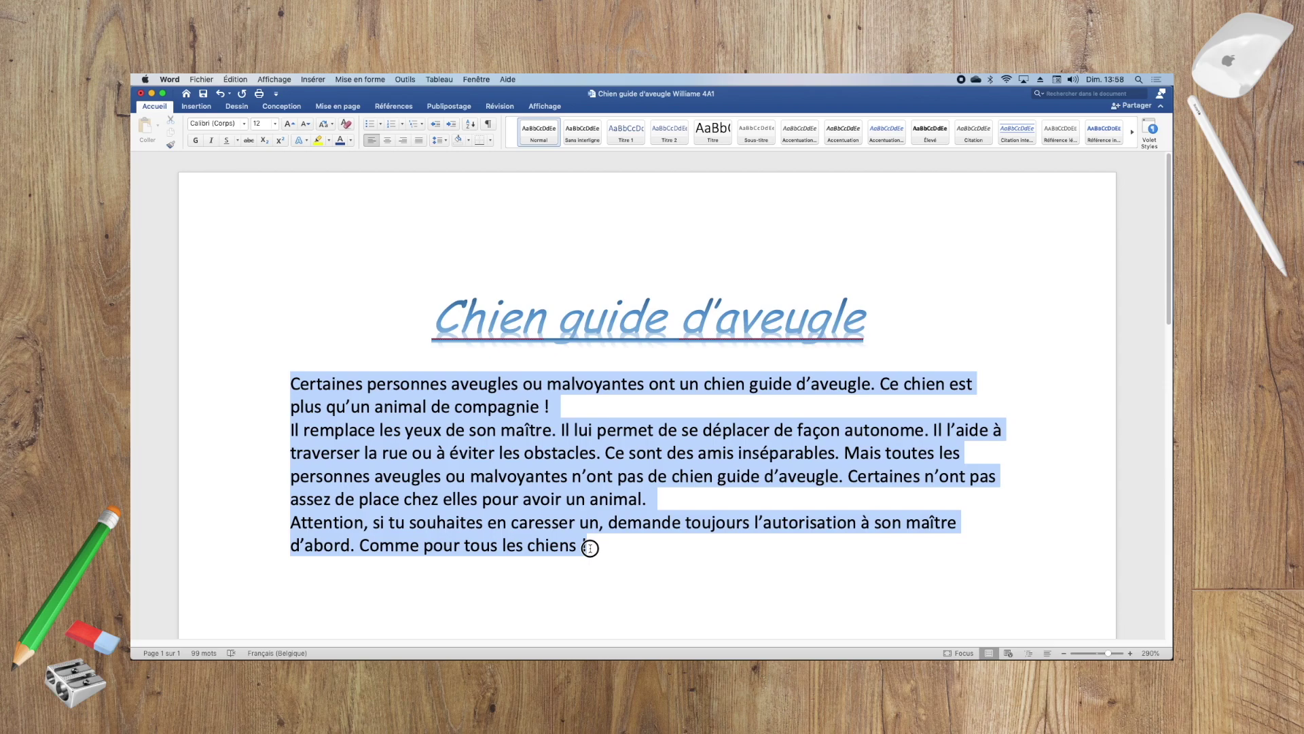
pyautogui.moveTo(590, 548); pyautogui.dragTo(592, 549)
pyautogui.moveTo(591, 548); pyautogui.dragTo(586, 549)
pyautogui.click(238, 387)
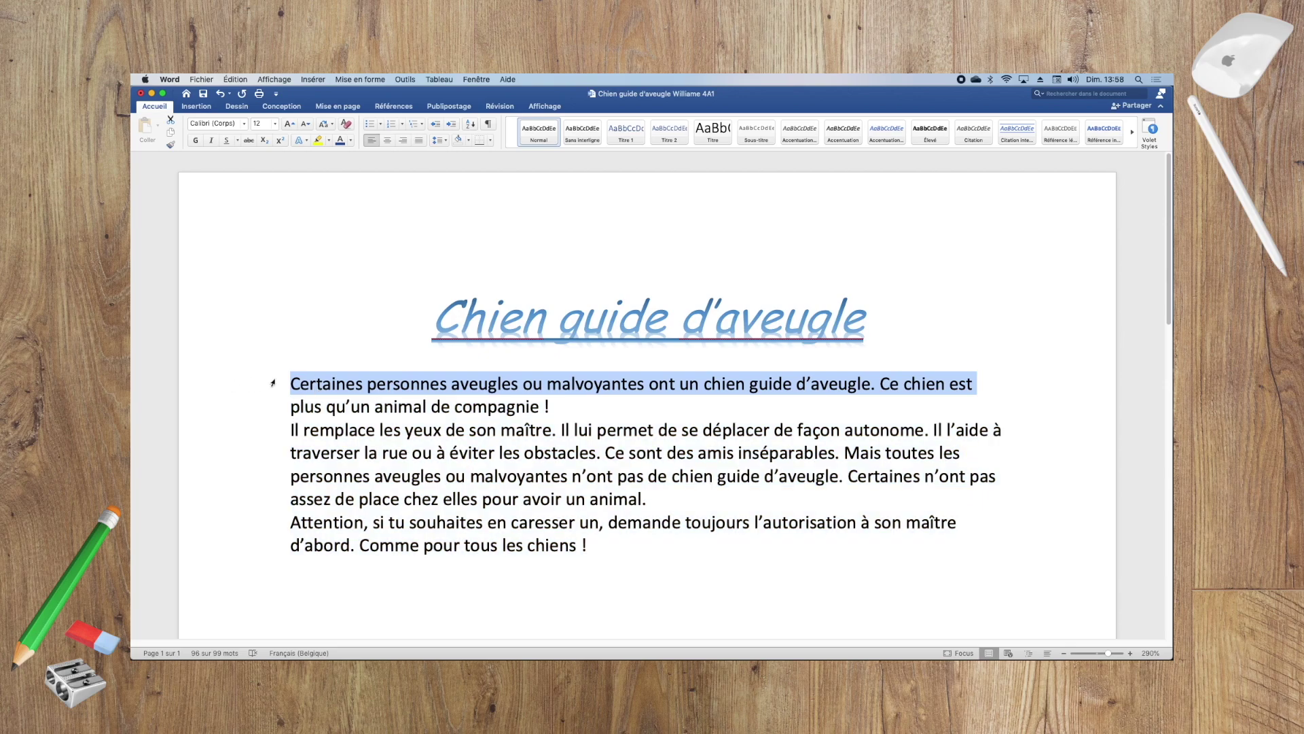
# Step: Select all the body paragraphs below the title and set their font to Comic Sans MS, size 14
pyautogui.moveTo(272, 383); pyautogui.dragTo(262, 541)
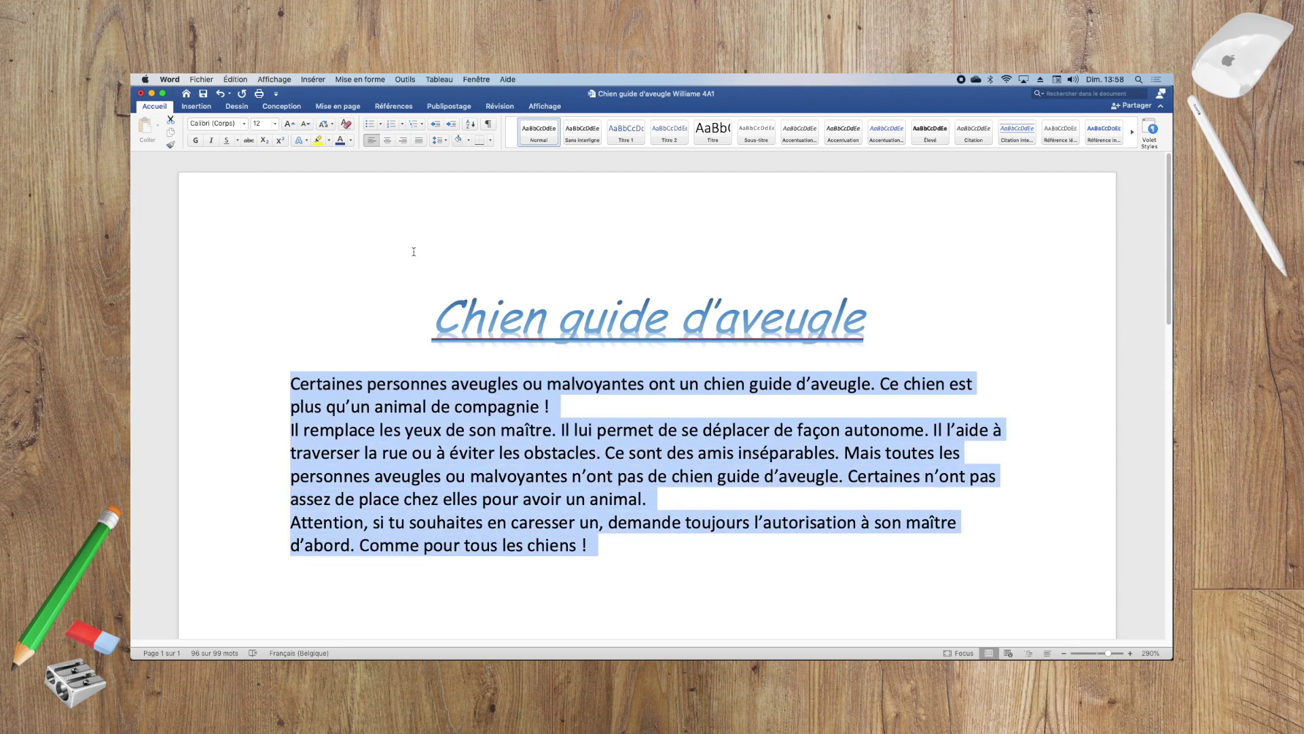
pyautogui.click(244, 124)
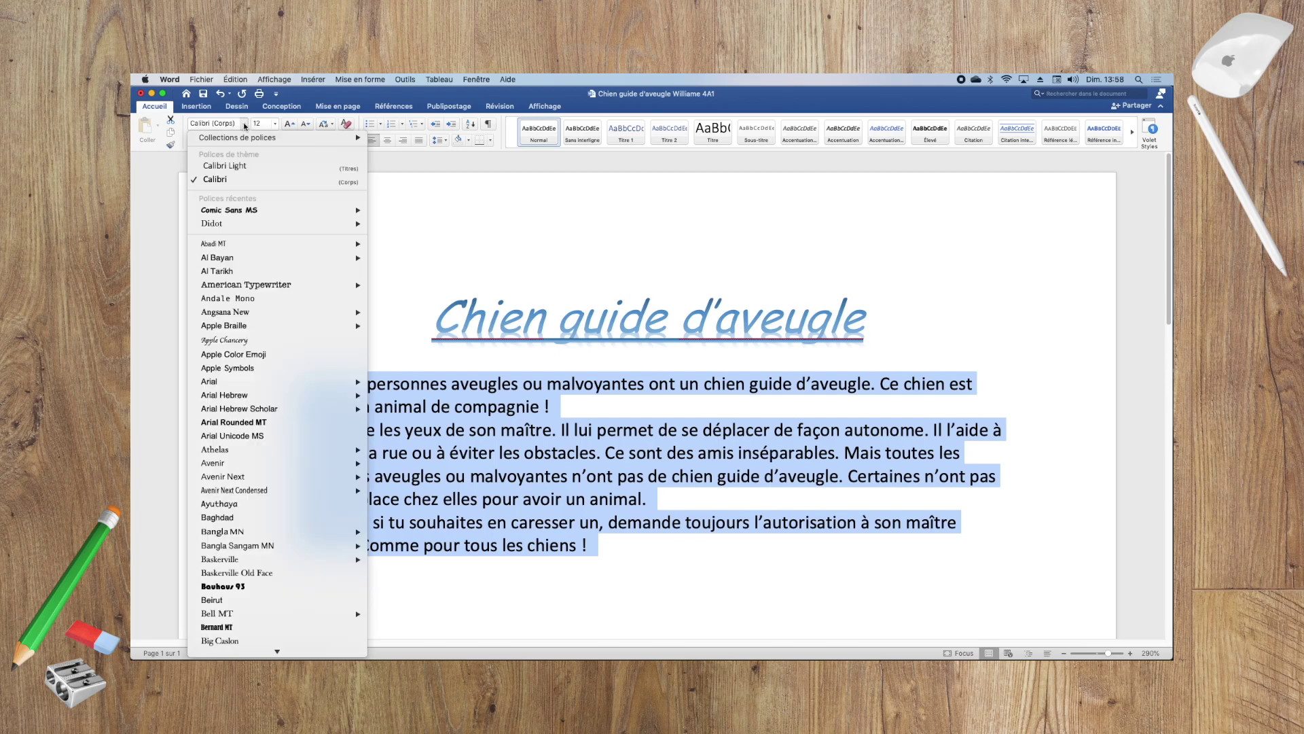
pyautogui.click(248, 211)
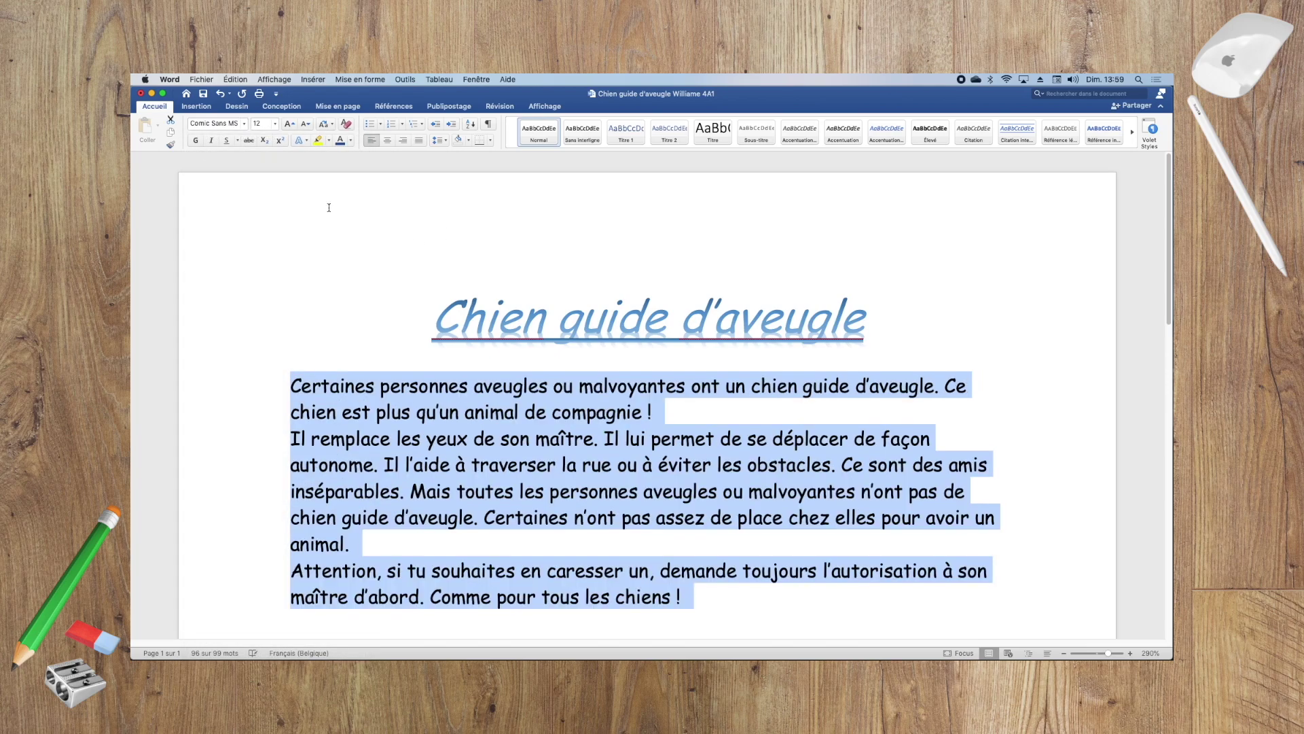
pyautogui.click(275, 124)
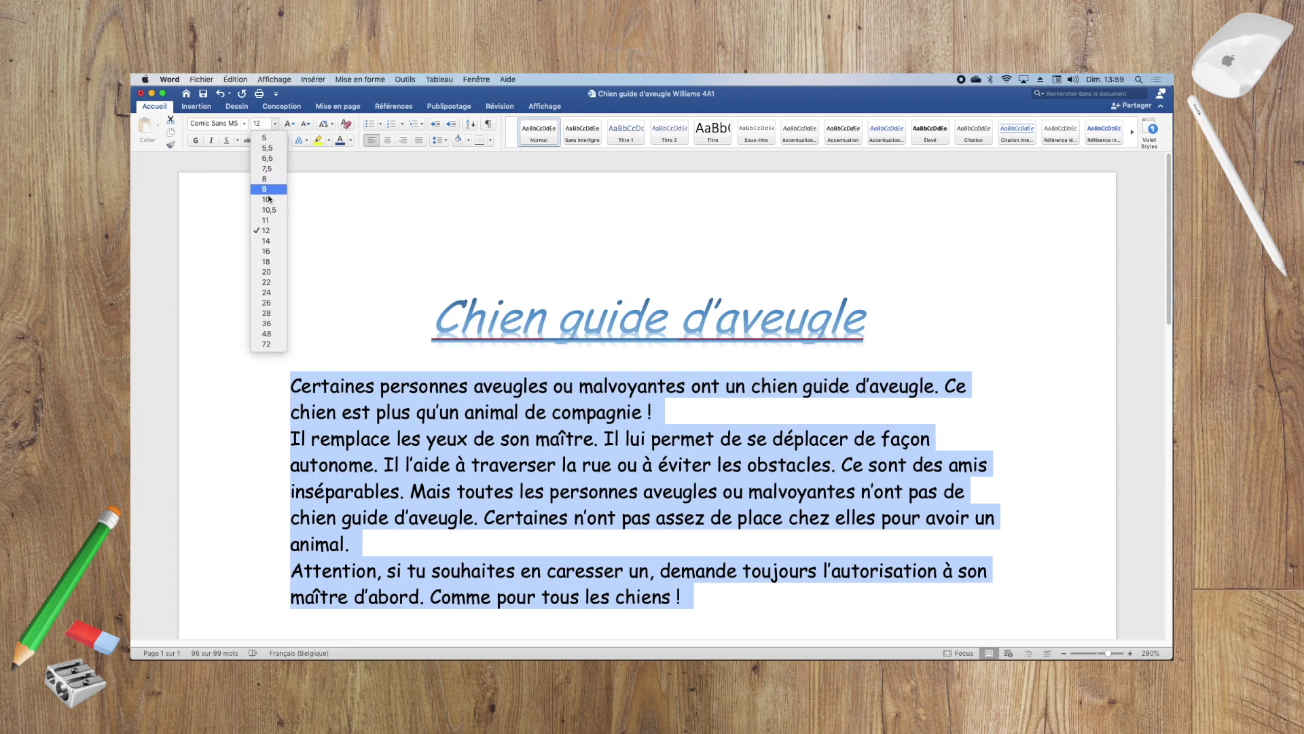
pyautogui.click(271, 242)
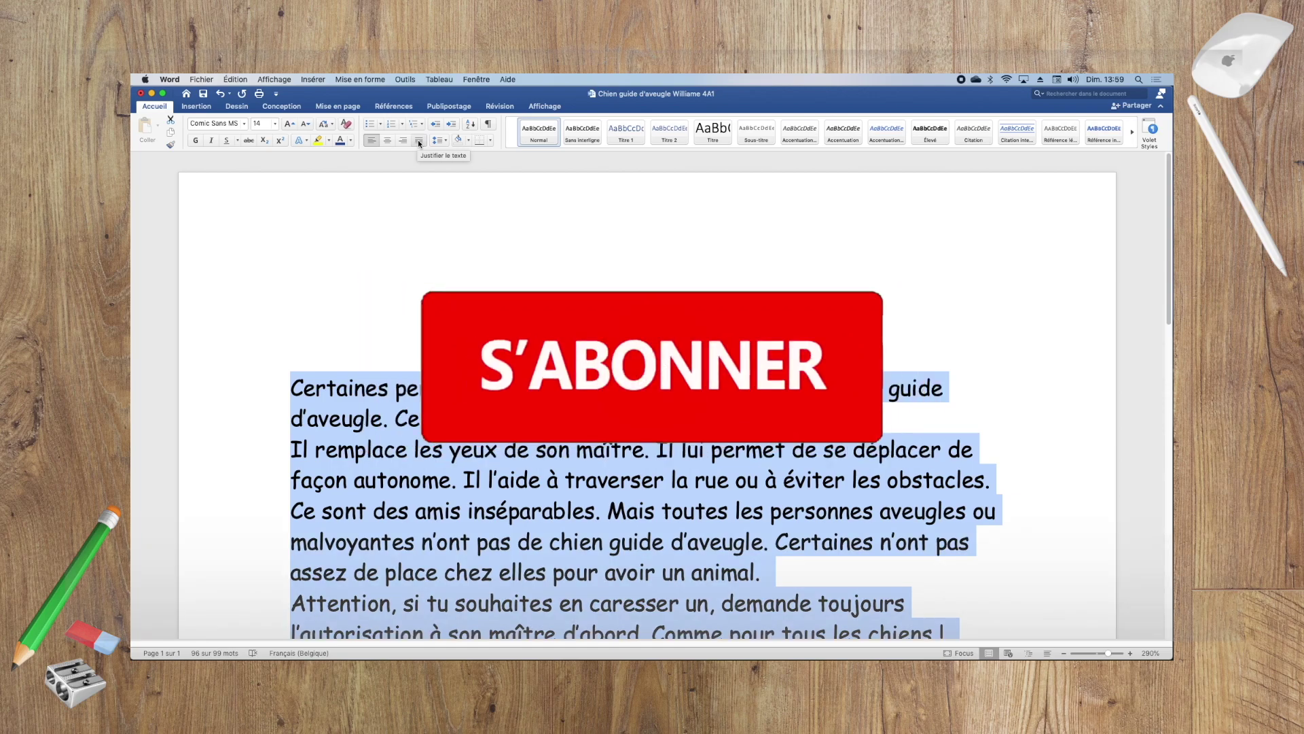
# Step: Compare the body paragraphs with and without justified alignment, keep them justified, and deselect the text
pyautogui.click(418, 140)
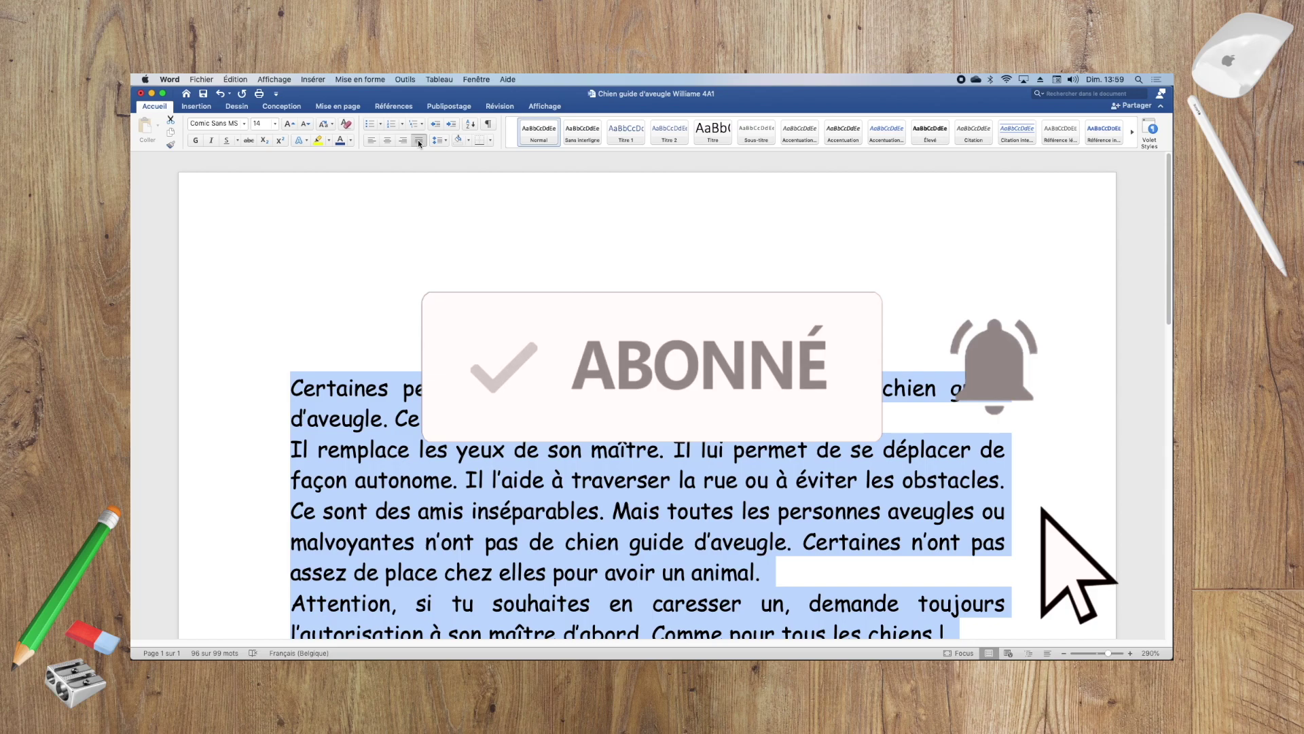
pyautogui.click(419, 141)
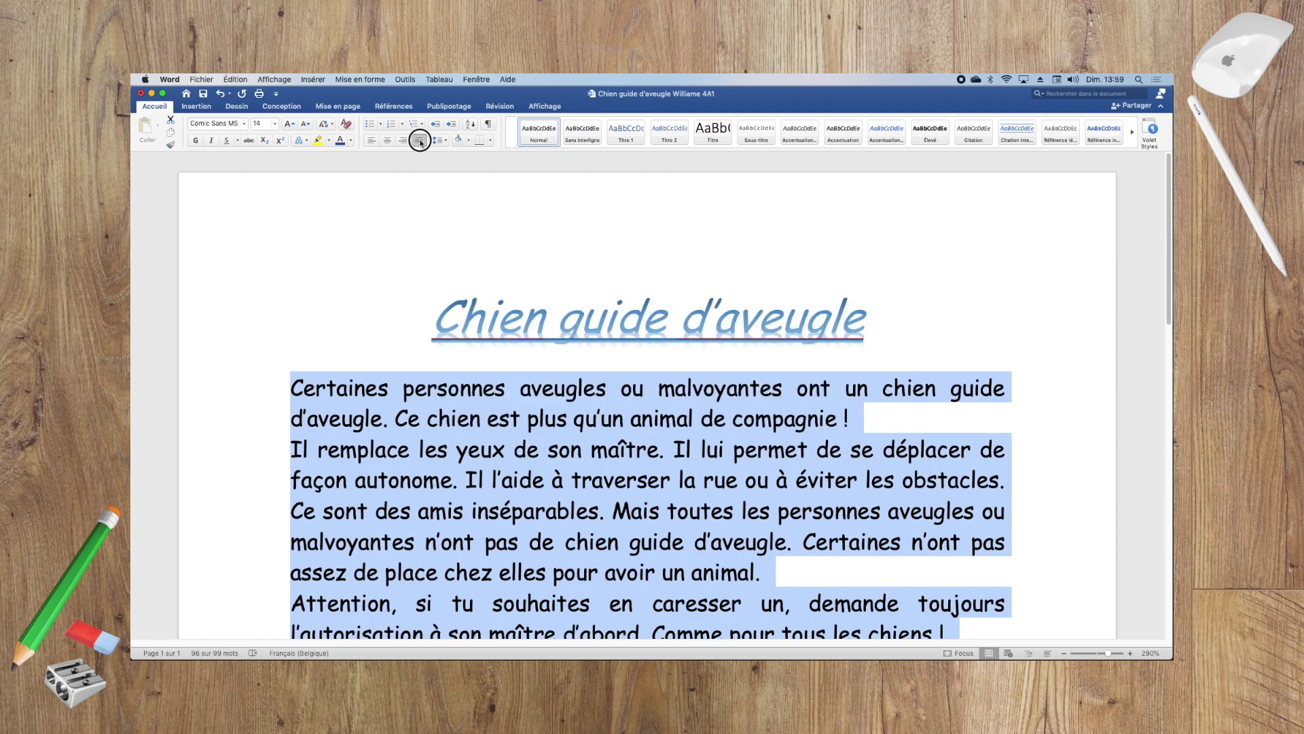
pyautogui.click(419, 140)
pyautogui.click(419, 141)
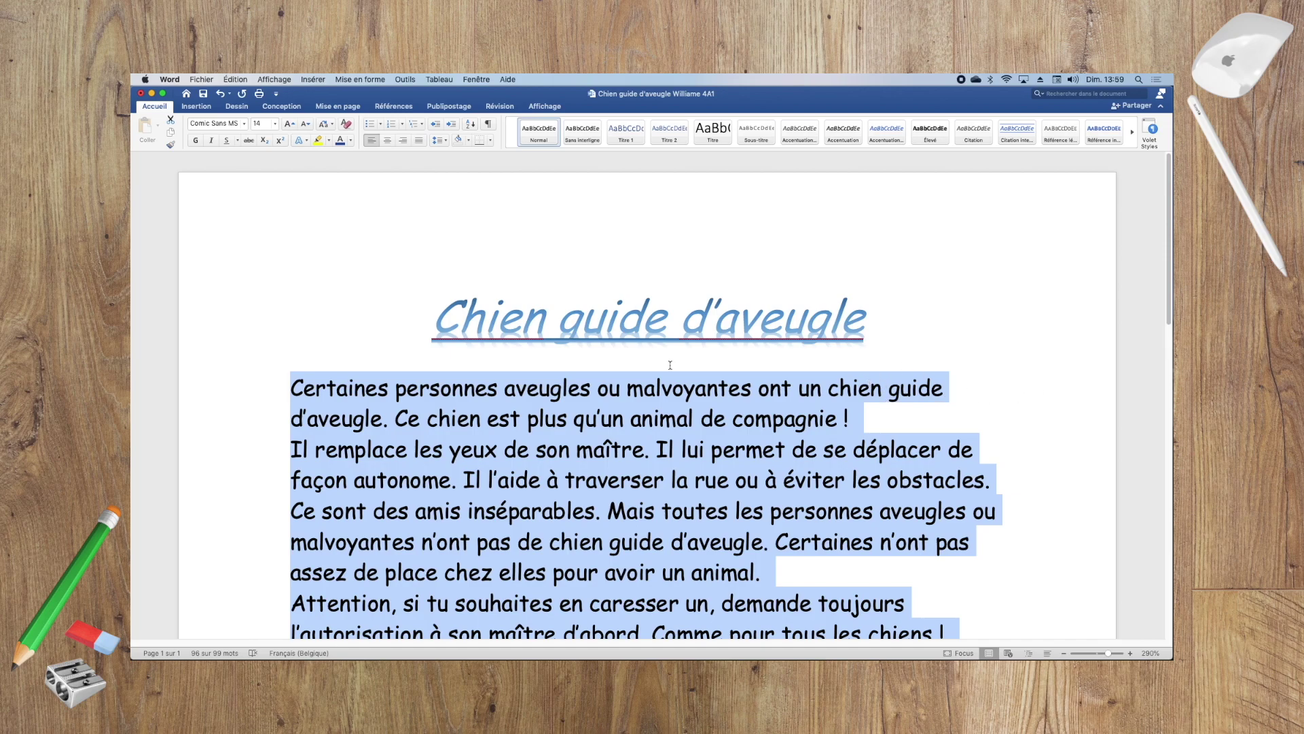
pyautogui.click(419, 141)
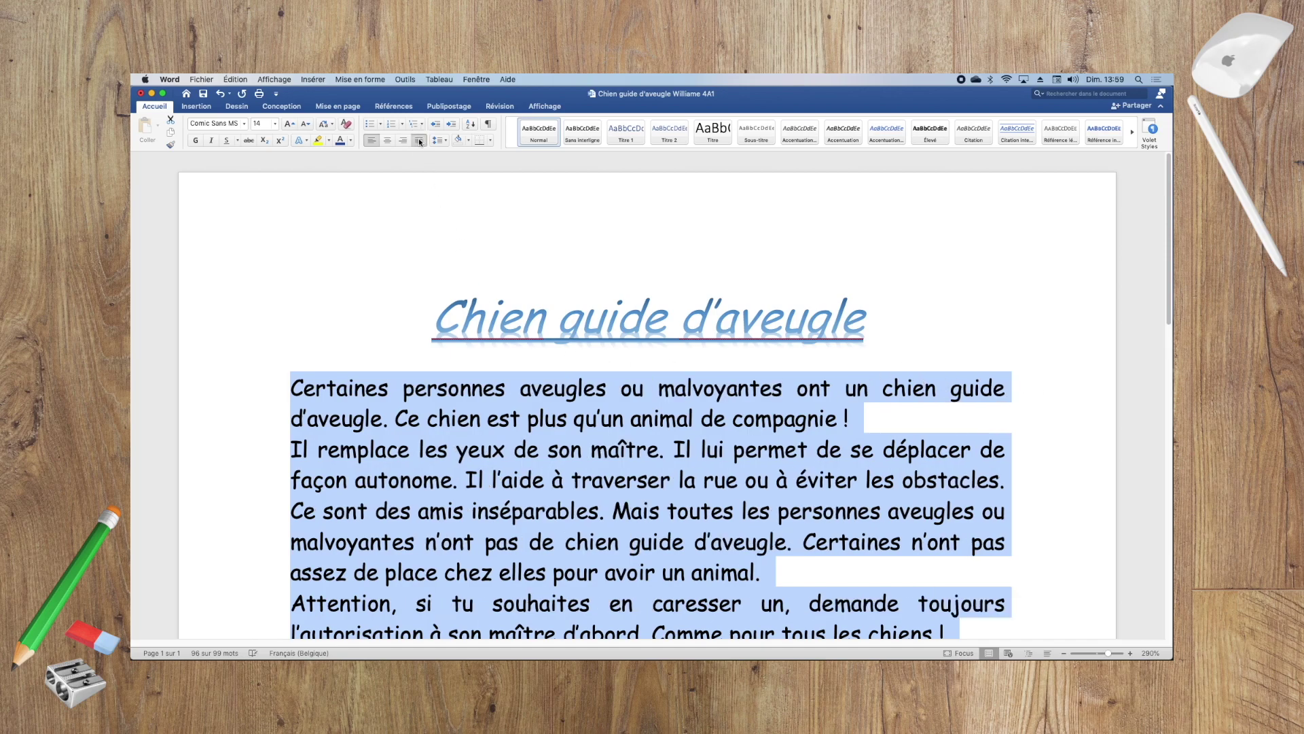
pyautogui.click(419, 141)
pyautogui.click(420, 141)
pyautogui.scroll(-2, 492, 427)
pyautogui.scroll(1, 492, 426)
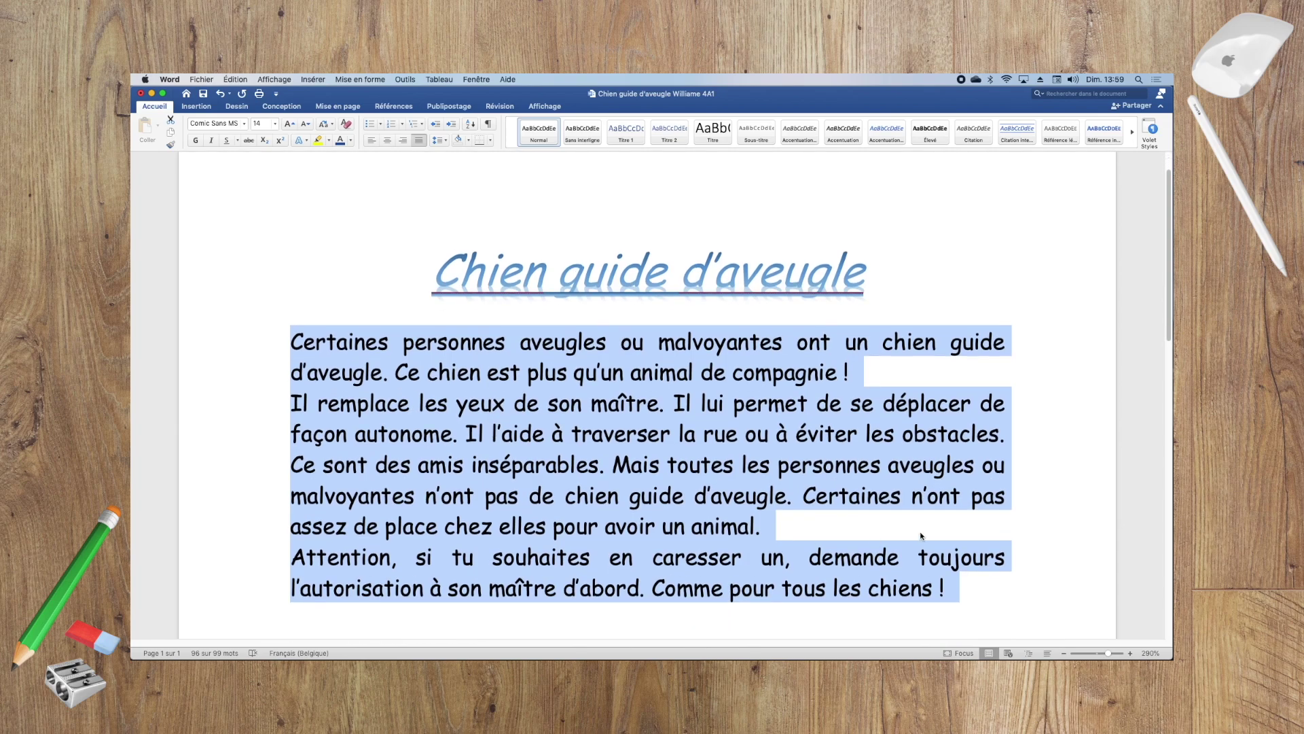
pyautogui.click(980, 588)
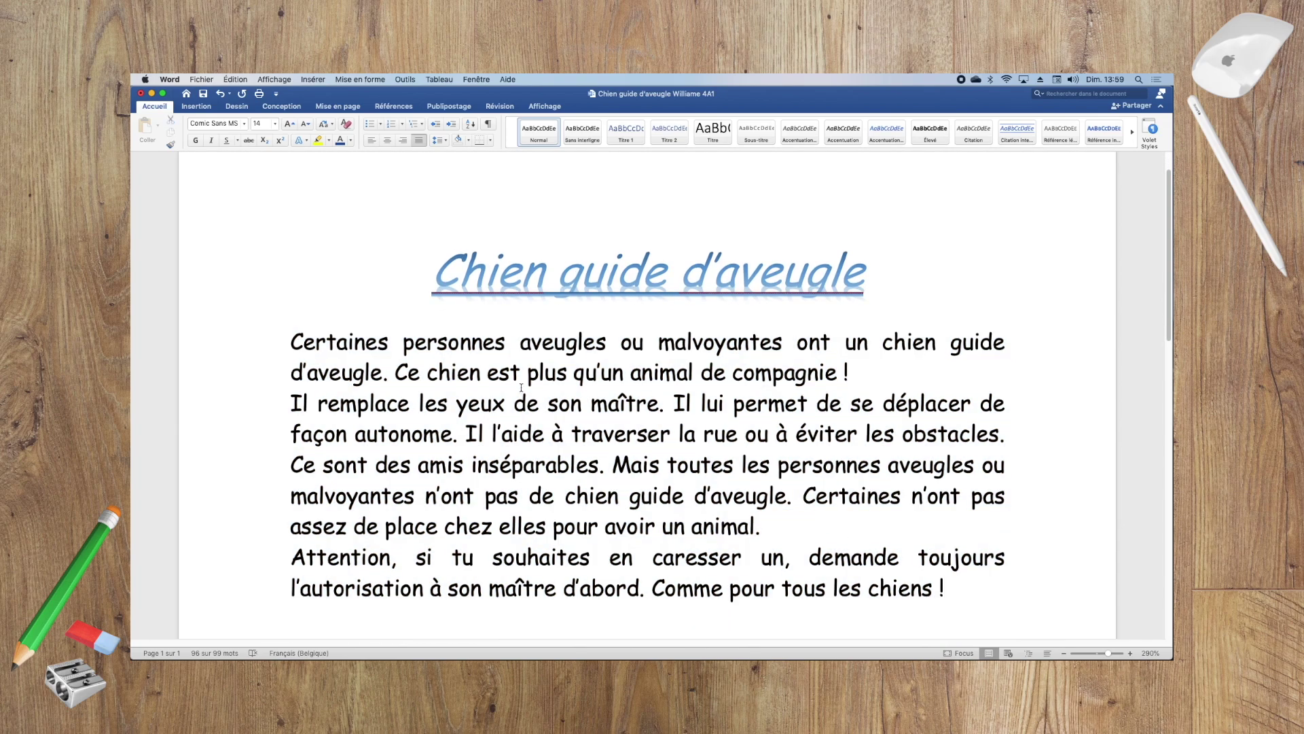
# Step: Place the cursor before the first paragraph, start inserting an image from a file, and open the Chien folder in Images
pyautogui.scroll(-1, 336, 349)
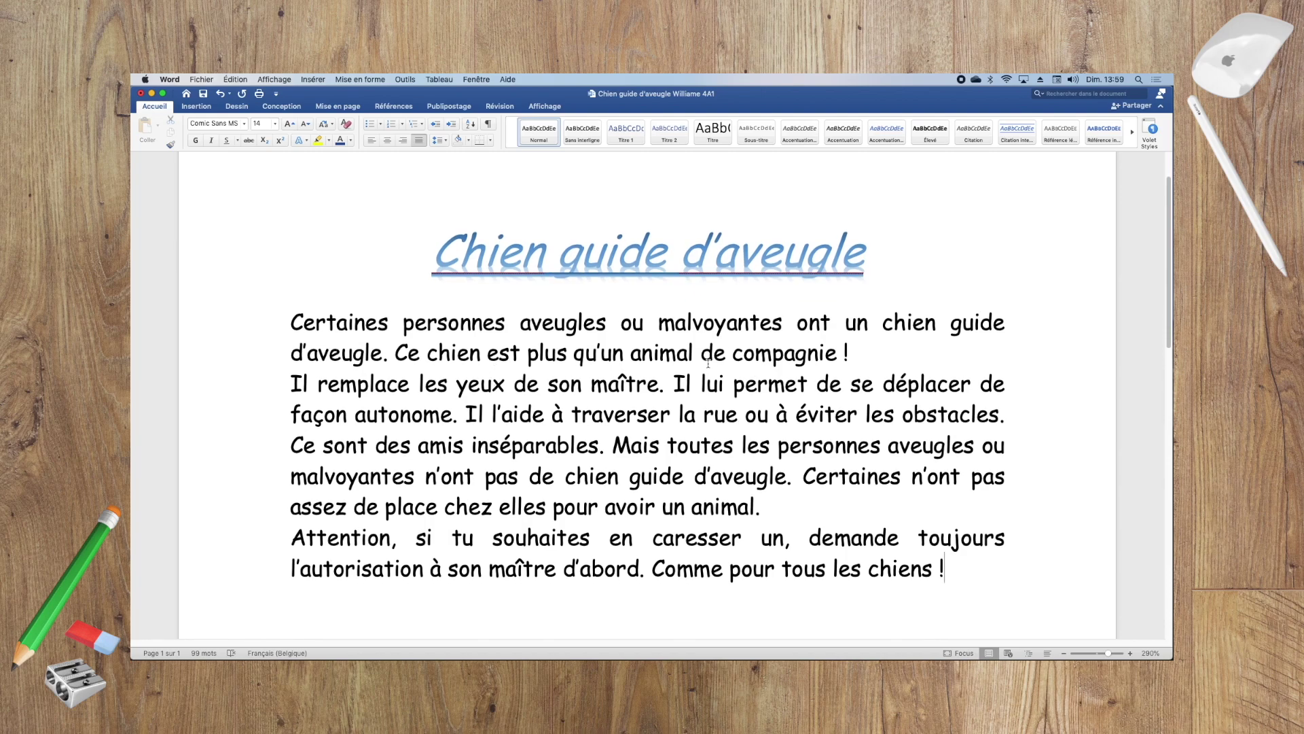
pyautogui.click(292, 323)
pyautogui.click(195, 109)
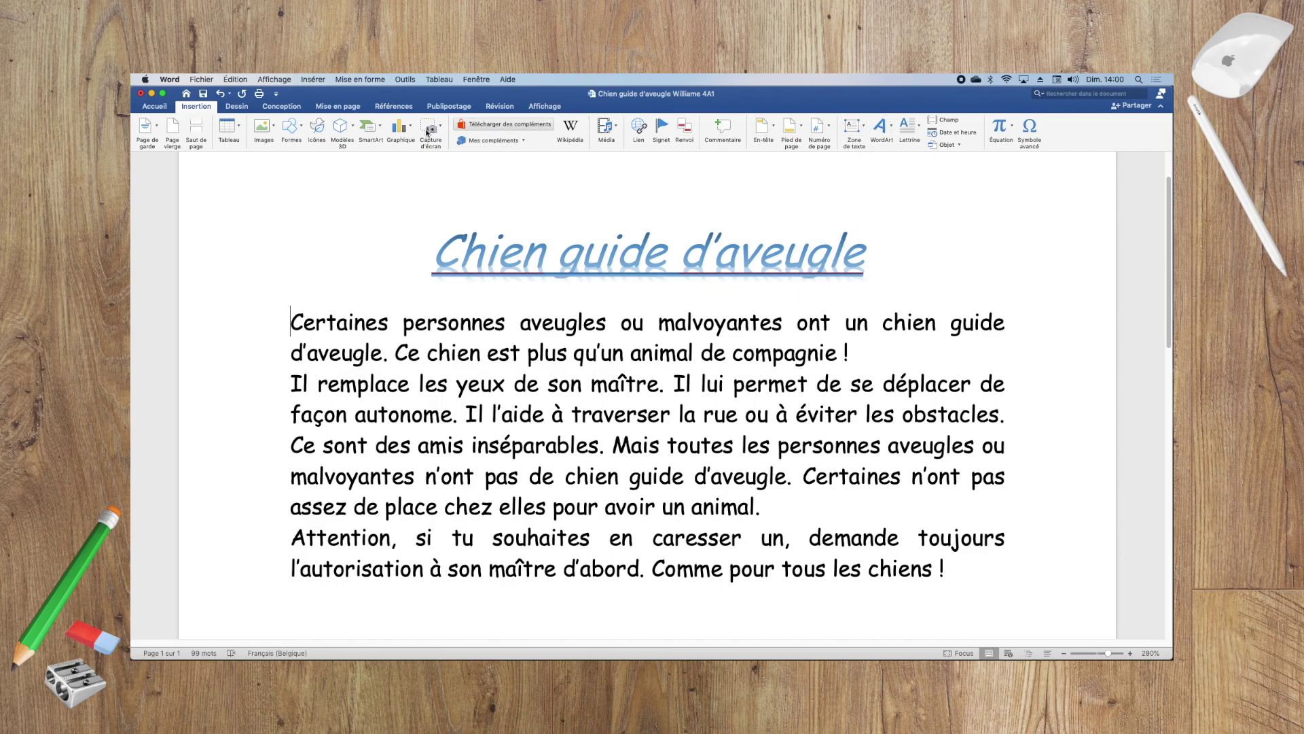
pyautogui.click(272, 127)
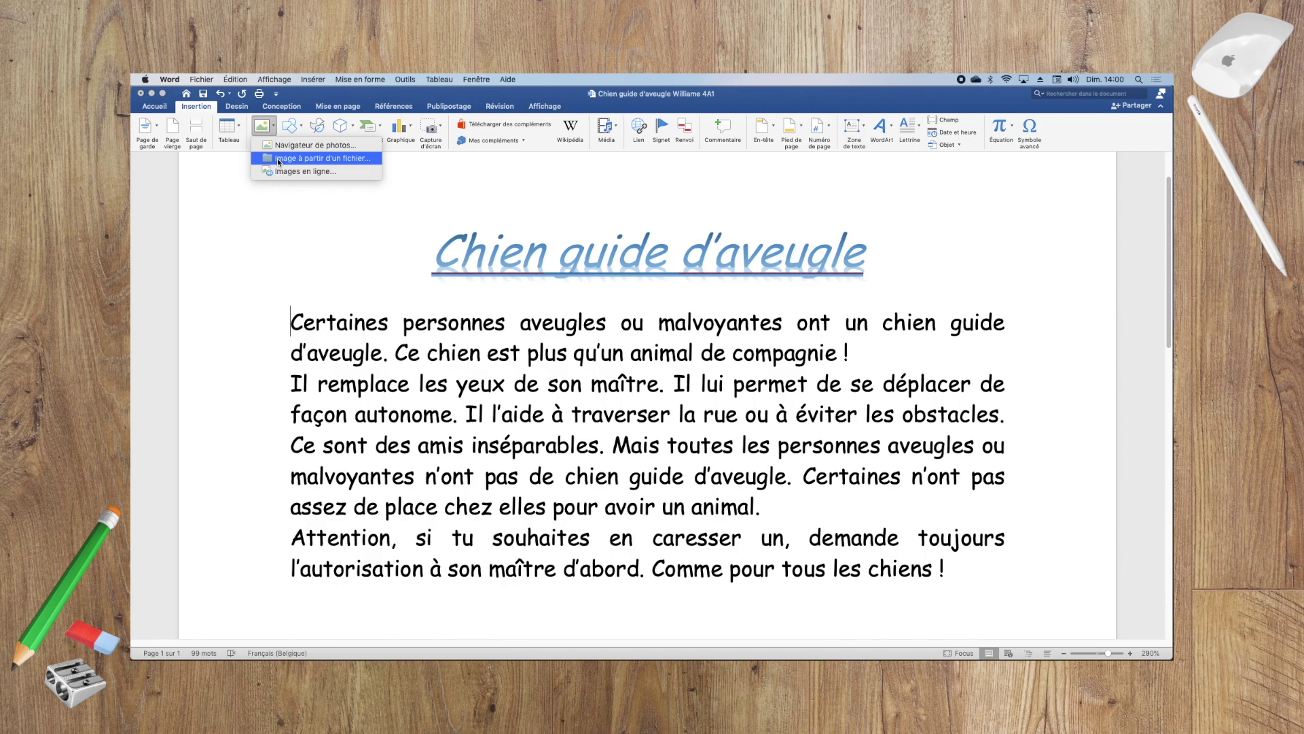
pyautogui.click(279, 160)
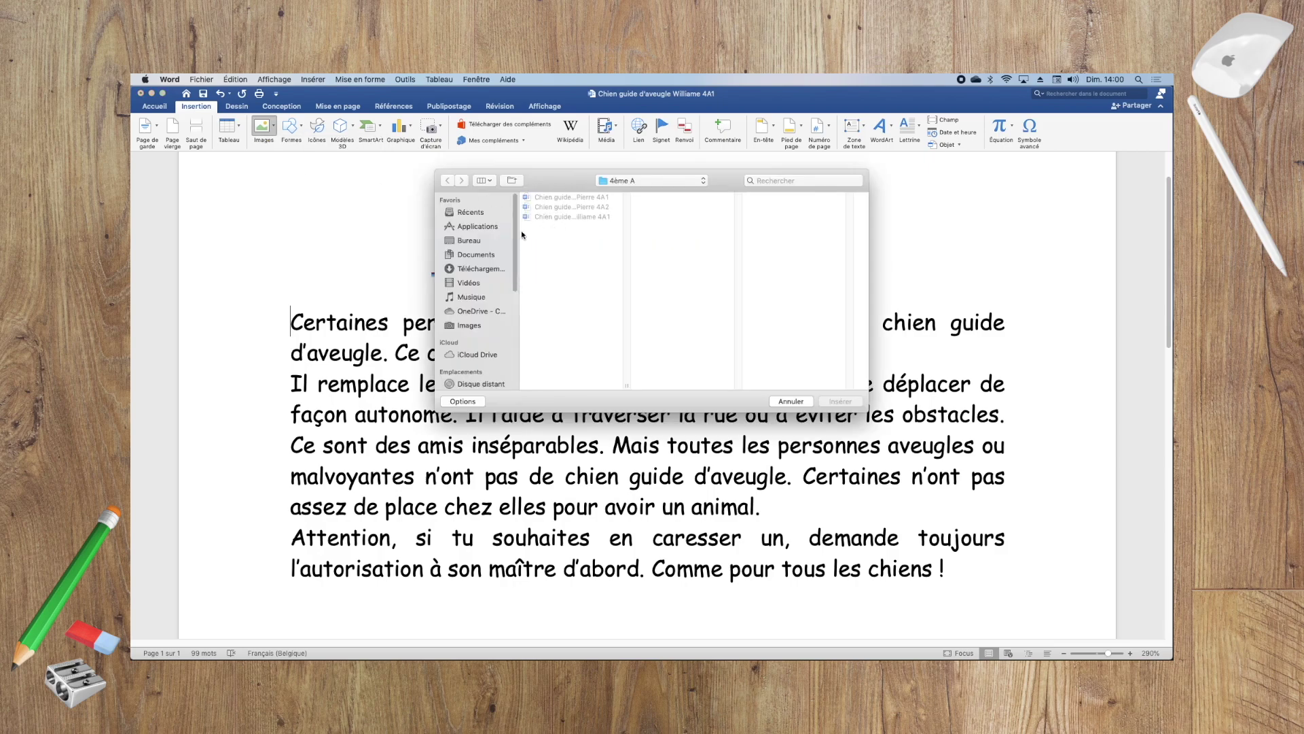
pyautogui.click(465, 328)
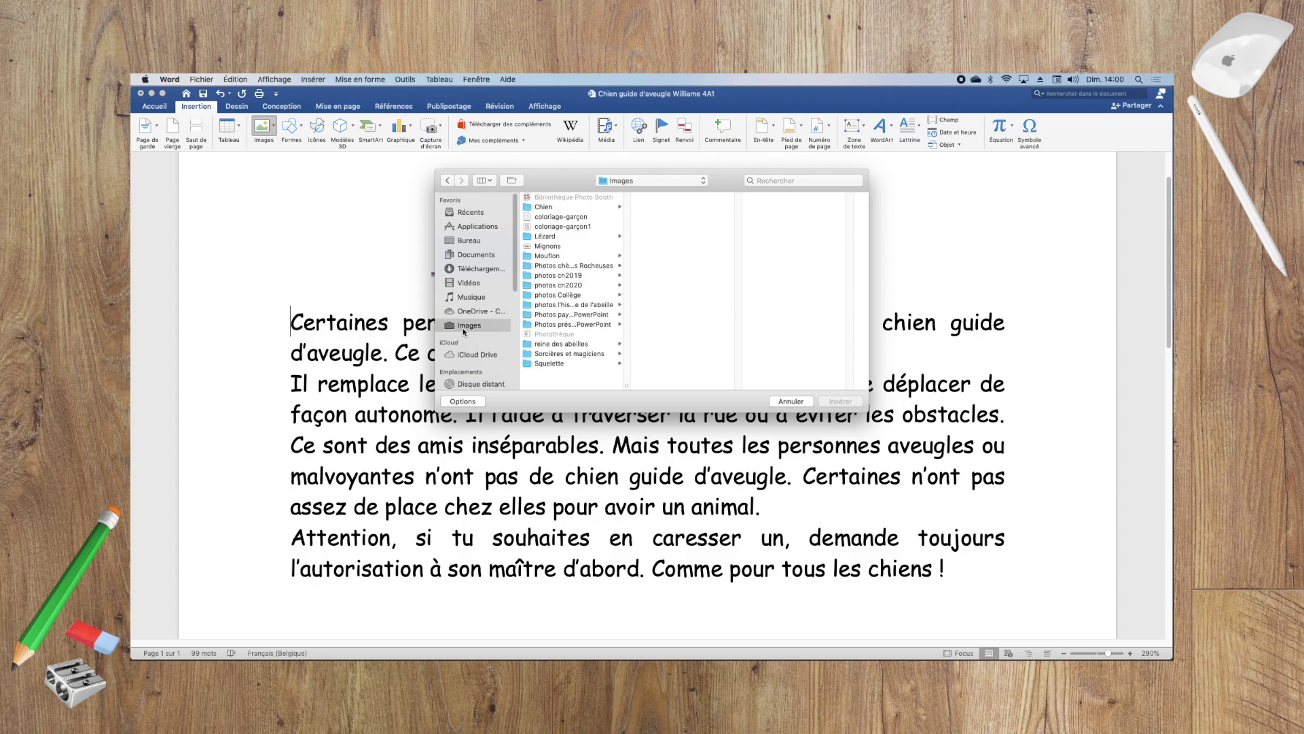
pyautogui.click(531, 207)
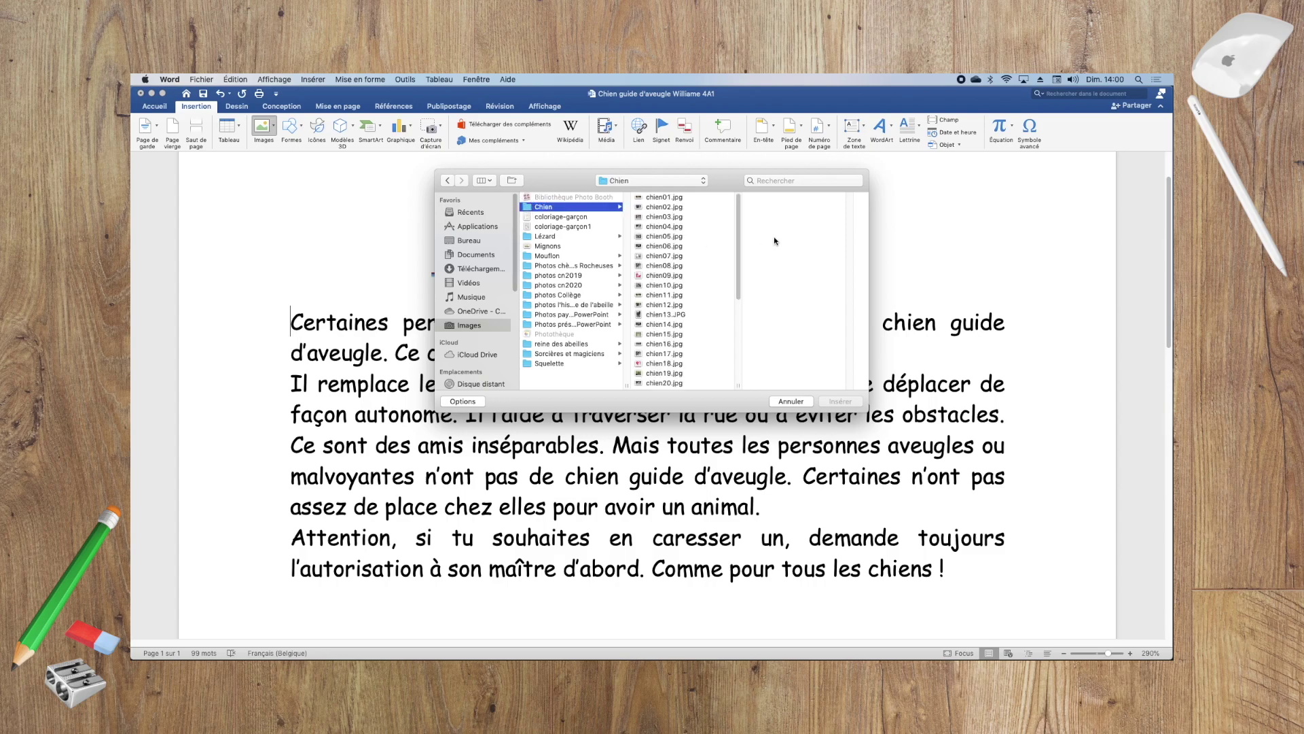
# Step: Preview the dog photos from chien01.jpg onward and insert chien05.jpg at the start of the first paragraph
pyautogui.click(665, 198)
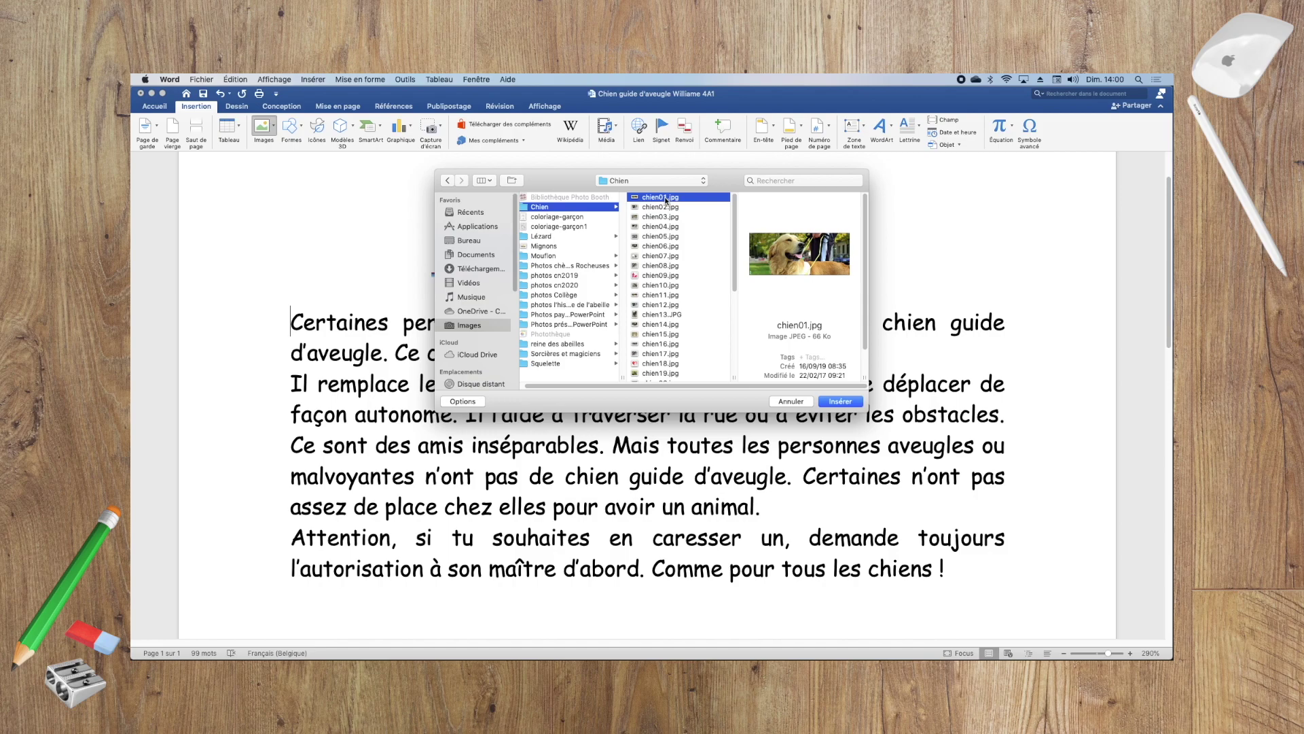
pyautogui.press('Down')
pyautogui.press('Down')
pyautogui.press('Down')
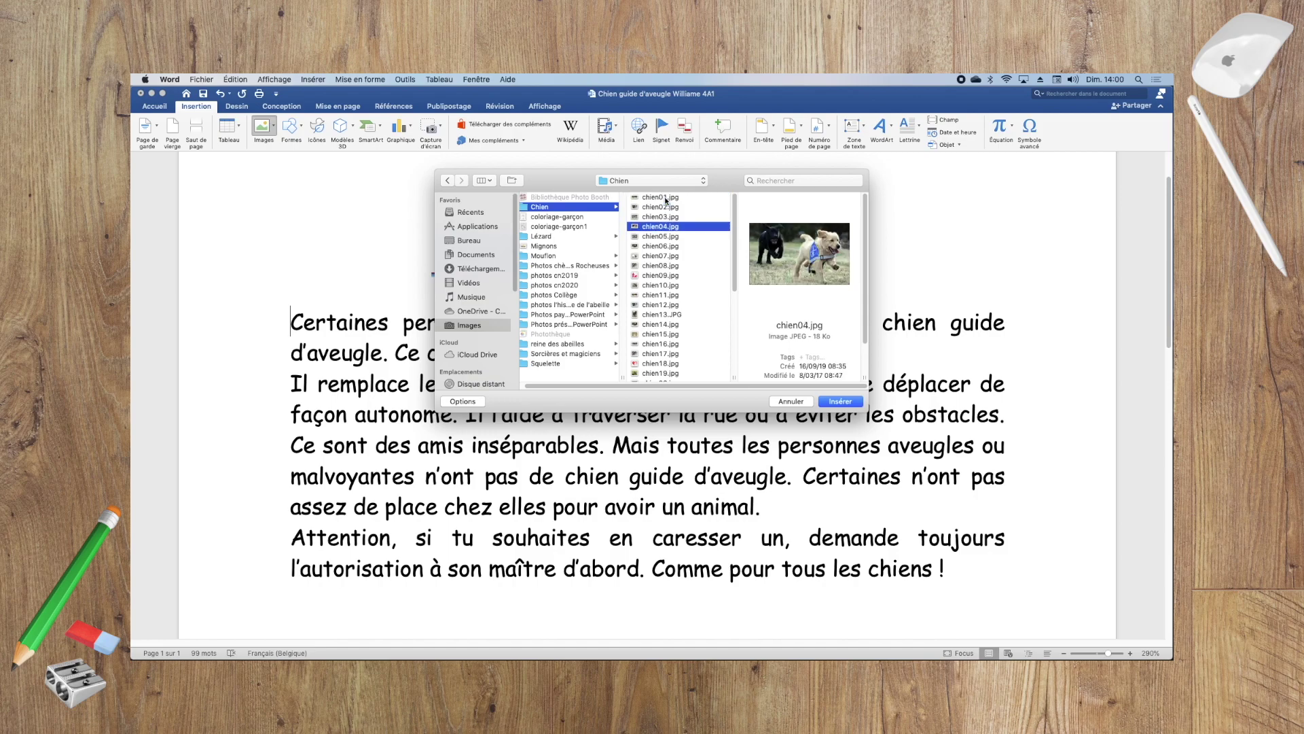
pyautogui.press('Down')
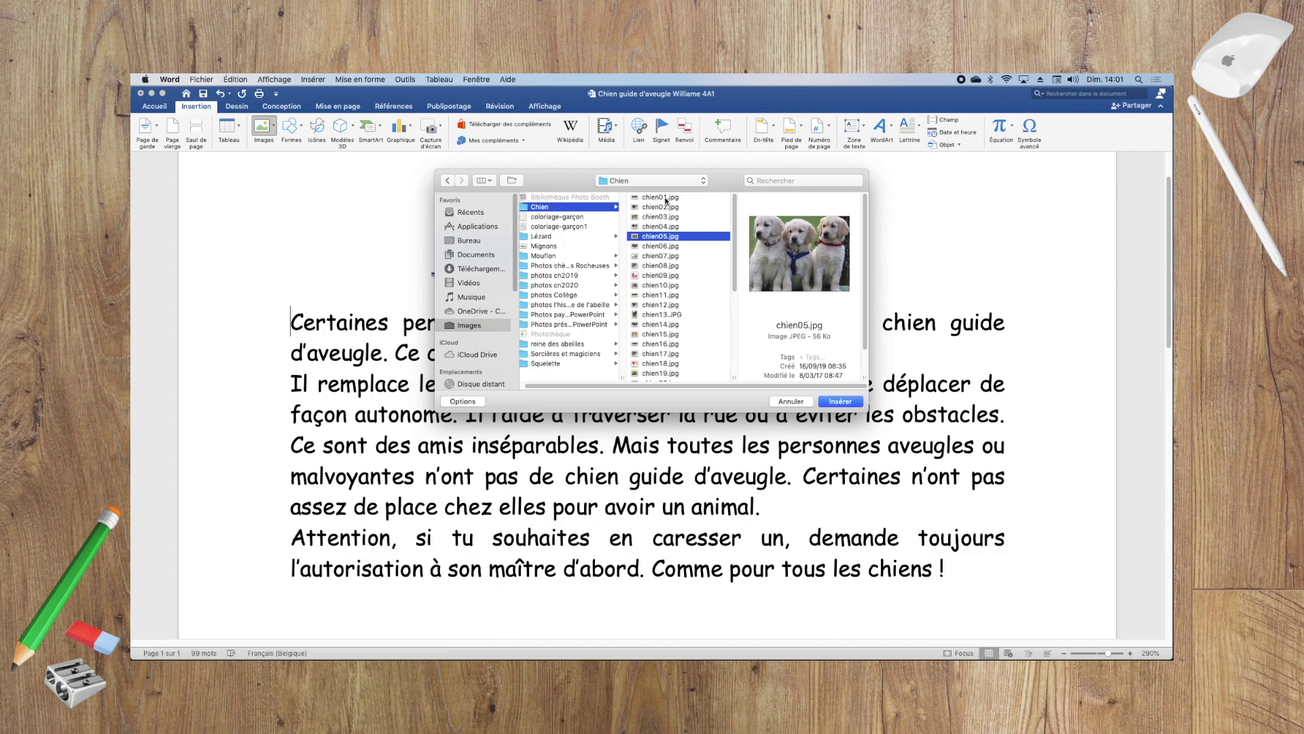
pyautogui.click(840, 401)
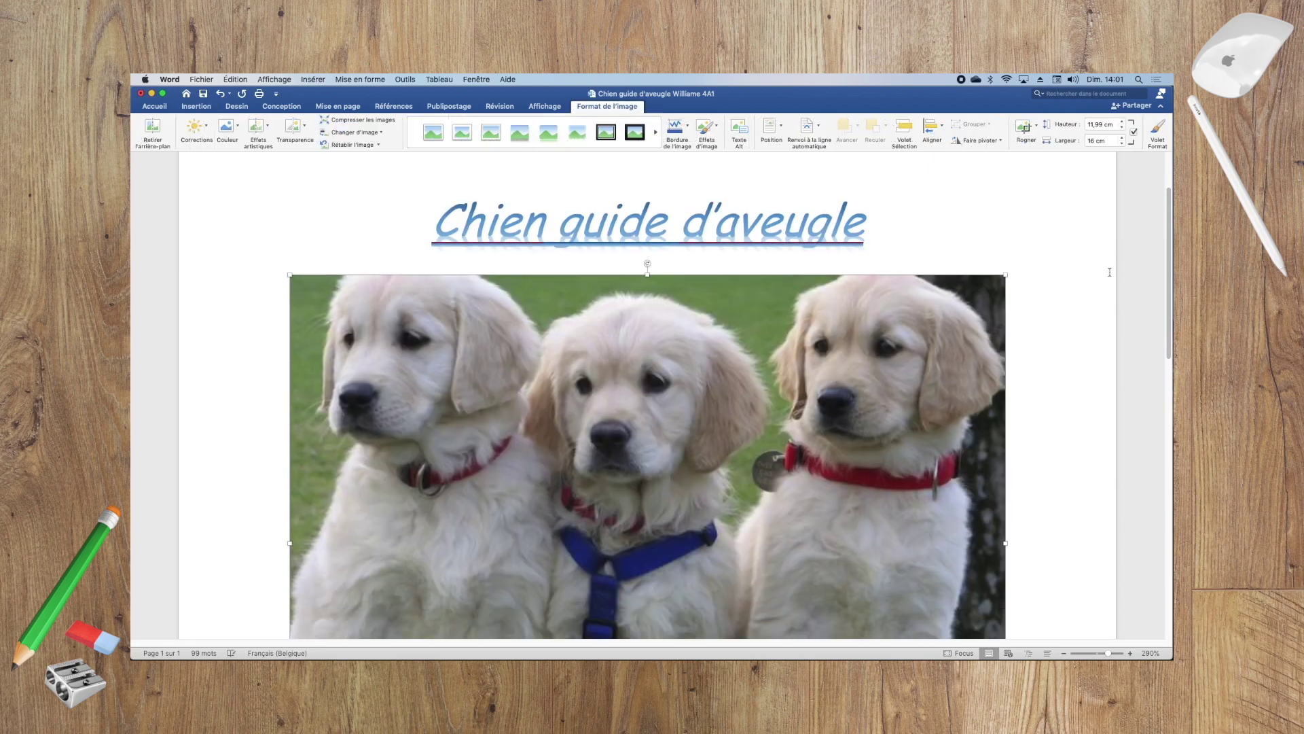